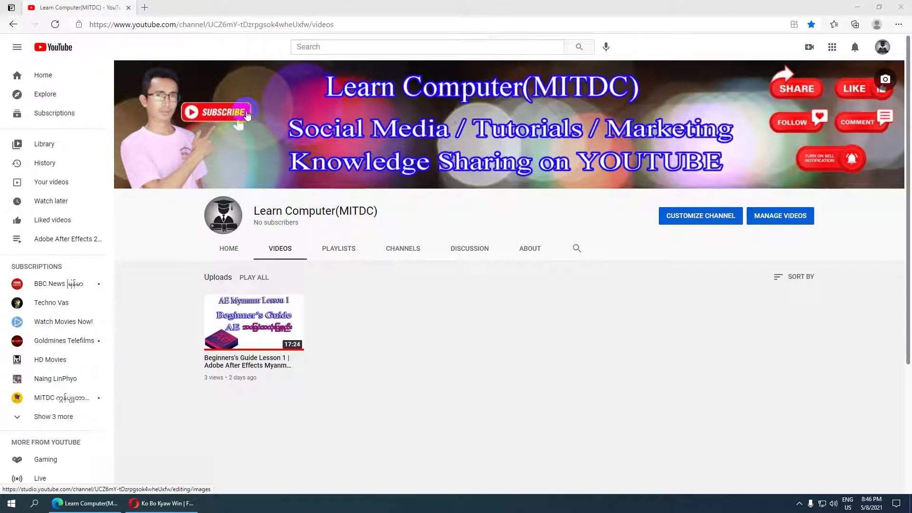
# Minimize the Edge window showing the YouTube channel's Videos page.
pyautogui.click(858, 6)
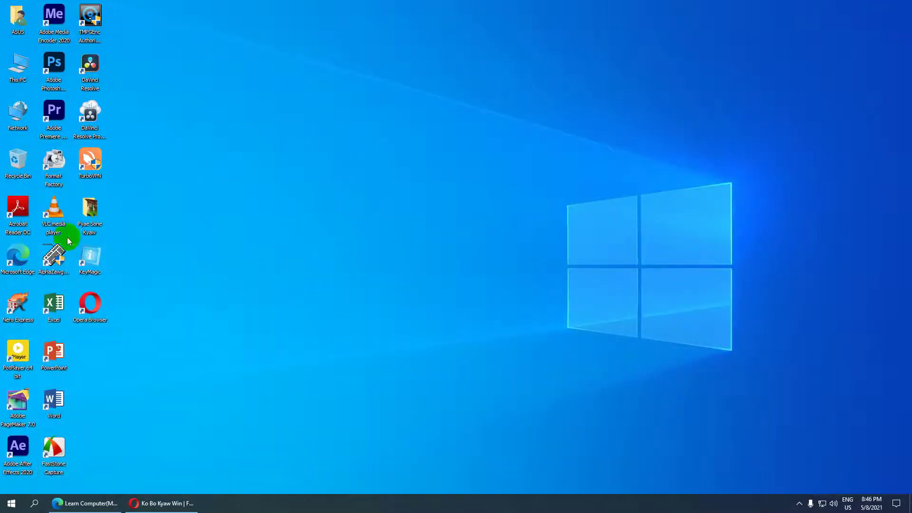
# Move the After Effects 2020 desktop shortcut to an empty spot and launch the program.
pyautogui.moveTo(18, 447)
pyautogui.mouseDown()
pyautogui.moveTo(361, 123)
pyautogui.moveTo(392, 123)
pyautogui.moveTo(321, 85)
pyautogui.mouseUp()
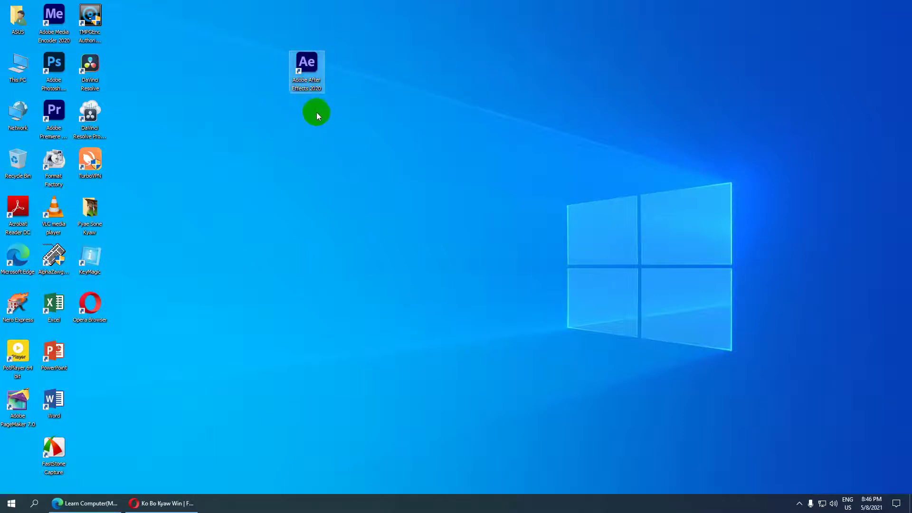
pyautogui.doubleClick(300, 85)
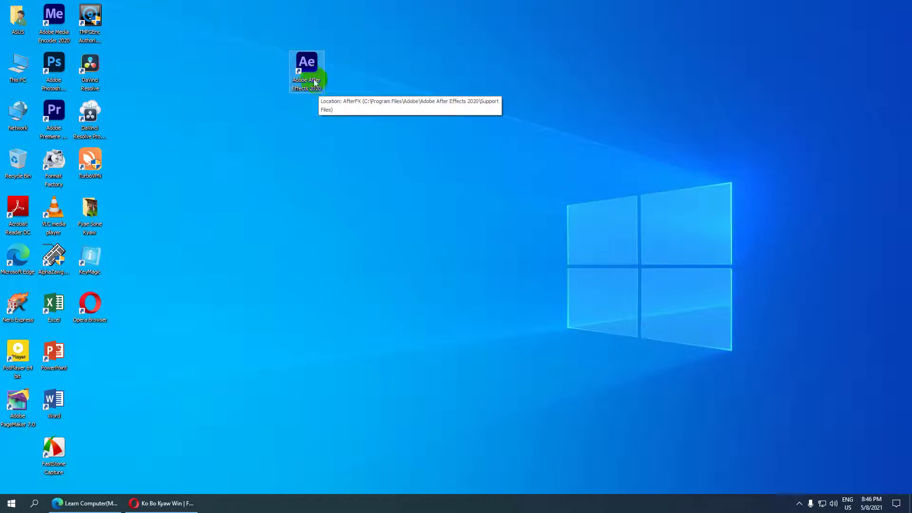
pyautogui.doubleClick(315, 79)
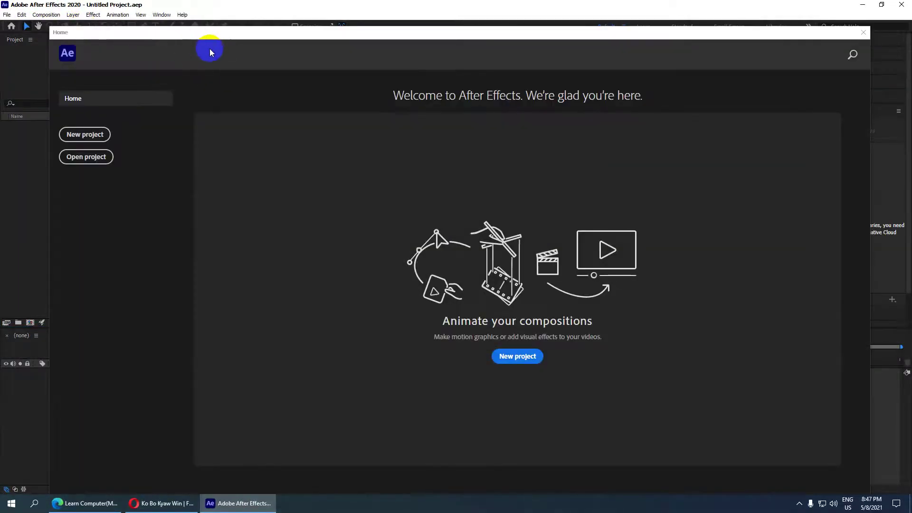
# Close the Home welcome window and activate the Project, Timeline and Composition panels in turn.
pyautogui.moveTo(225, 38); pyautogui.dragTo(219, 32)
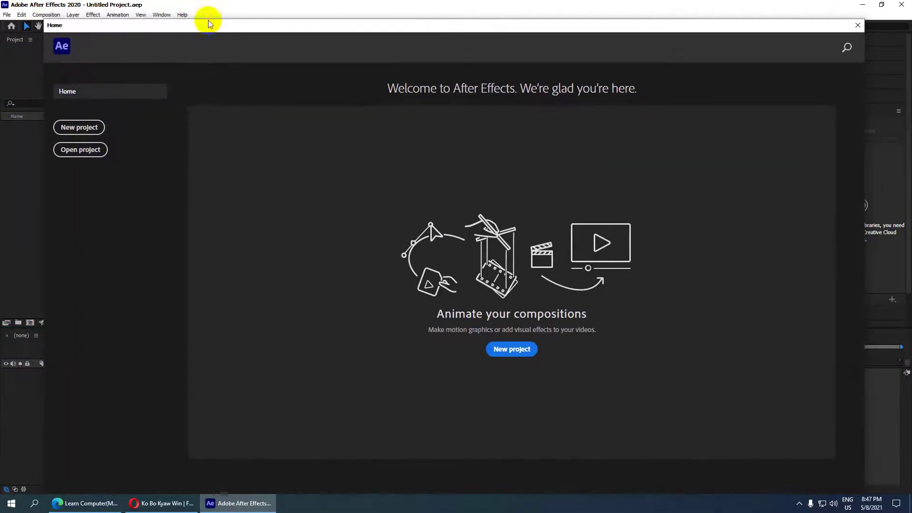
pyautogui.click(858, 26)
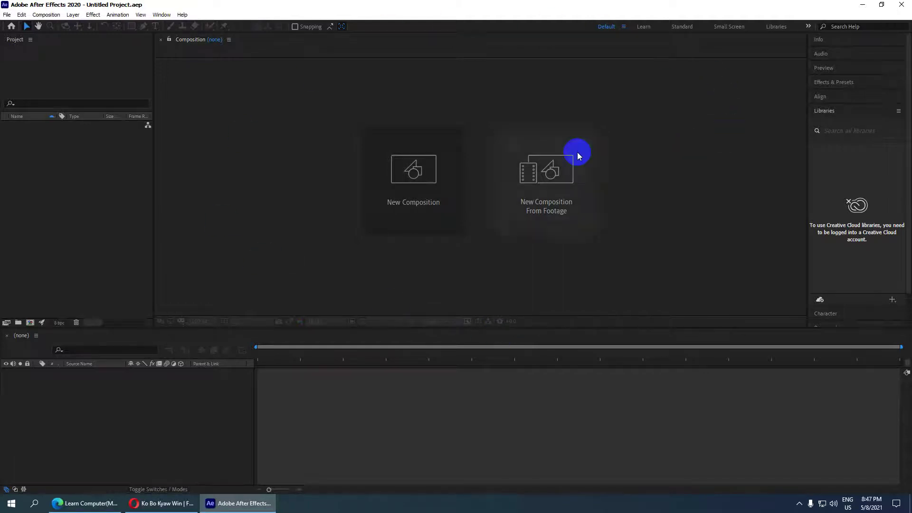
pyautogui.click(69, 195)
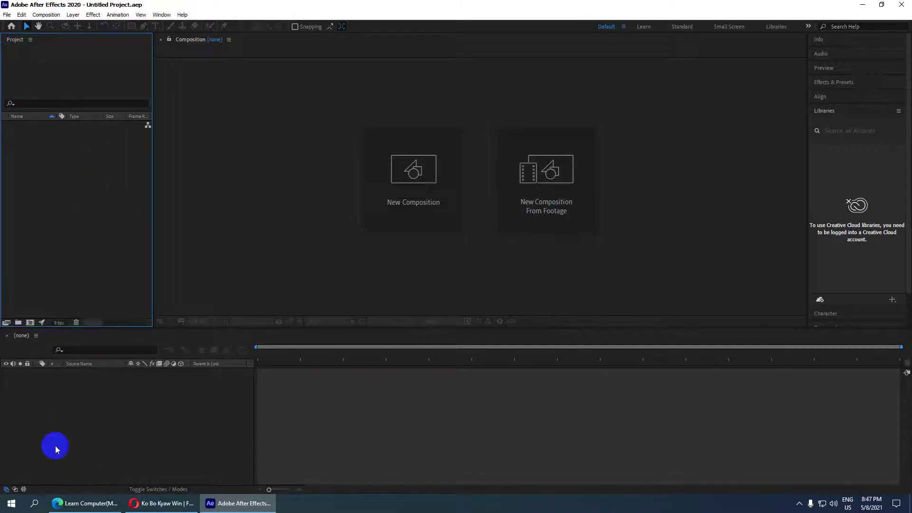
pyautogui.click(91, 422)
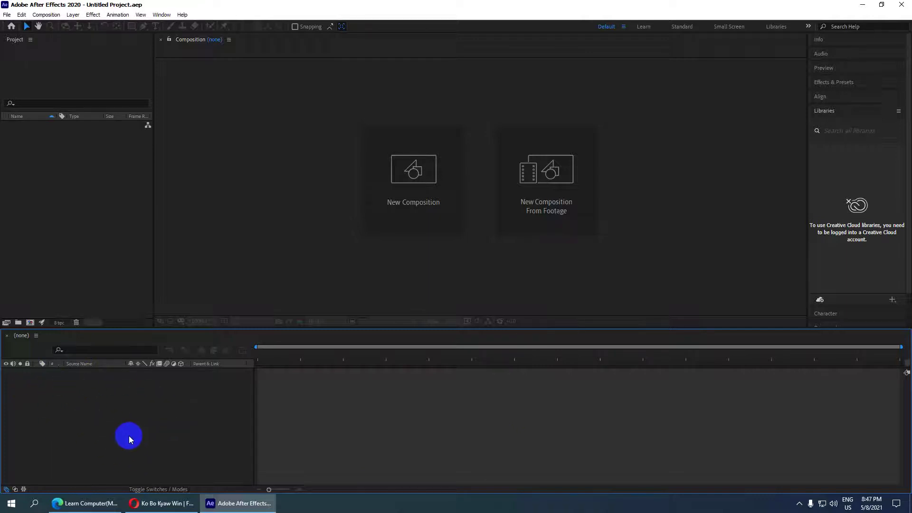
pyautogui.click(271, 220)
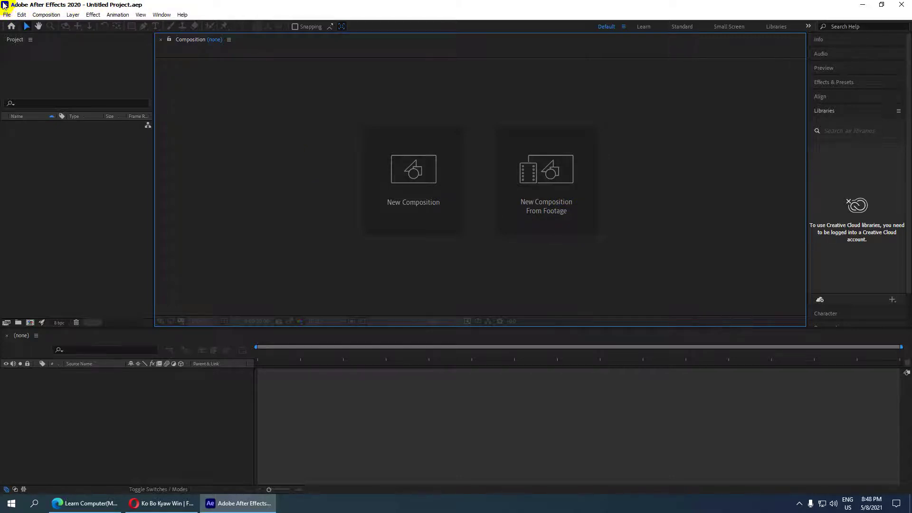
pyautogui.click(7, 15)
pyautogui.click(7, 14)
pyautogui.click(46, 15)
pyautogui.click(46, 15)
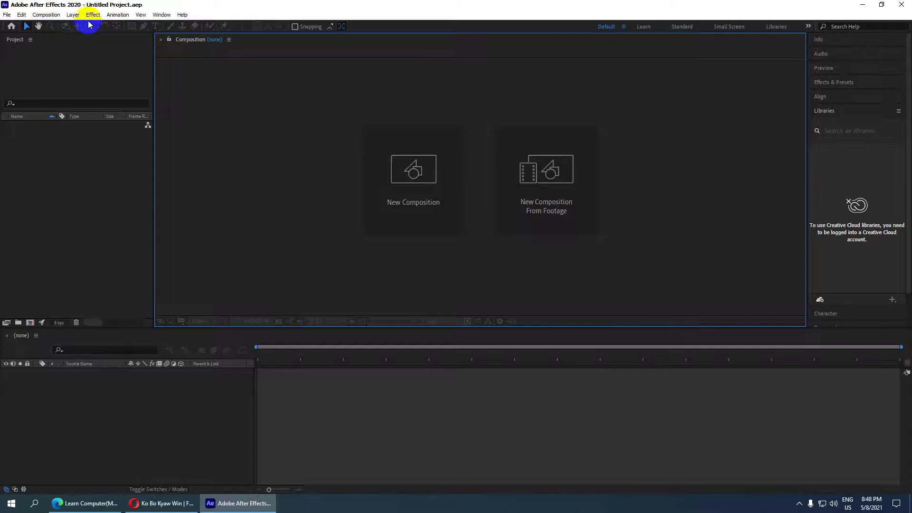
pyautogui.click(7, 15)
pyautogui.click(7, 16)
pyautogui.click(46, 15)
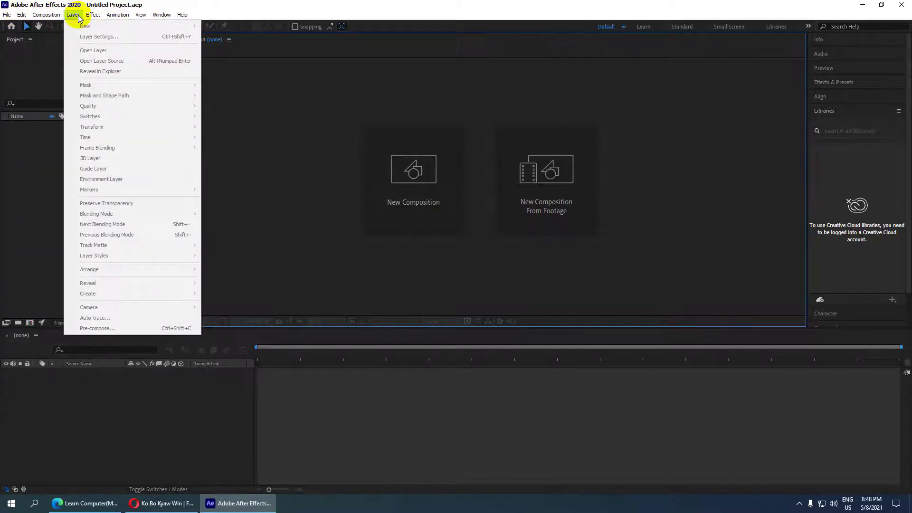
pyautogui.click(78, 18)
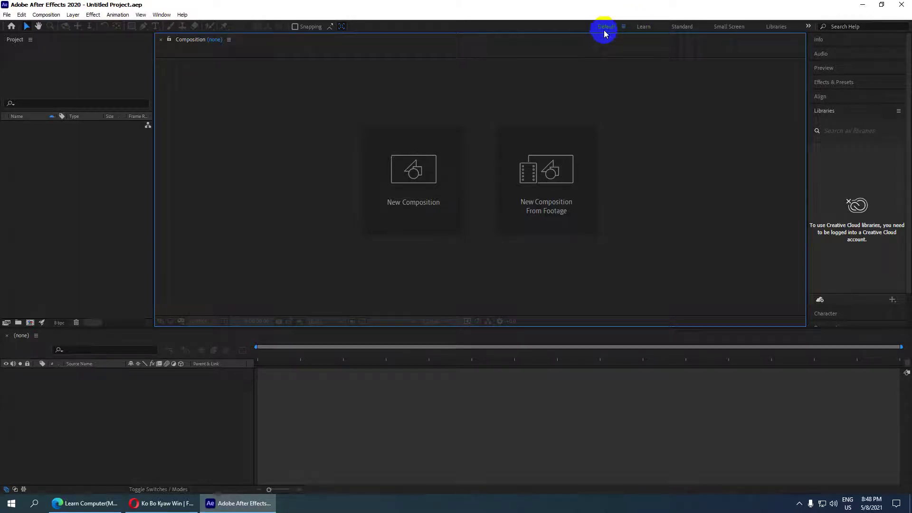
# Try the Standard and Small Screen workspaces, return to Default, and show the extra-workspaces list.
pyautogui.click(643, 26)
pyautogui.click(678, 28)
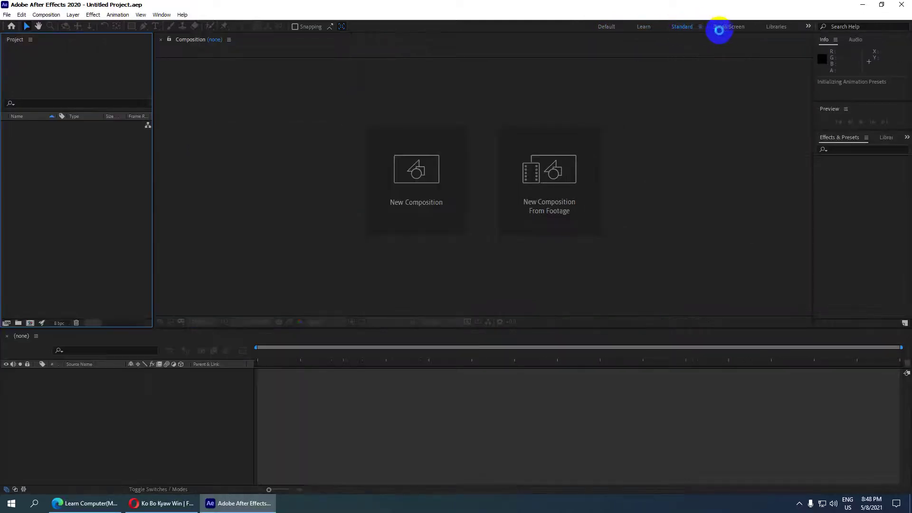
pyautogui.click(723, 27)
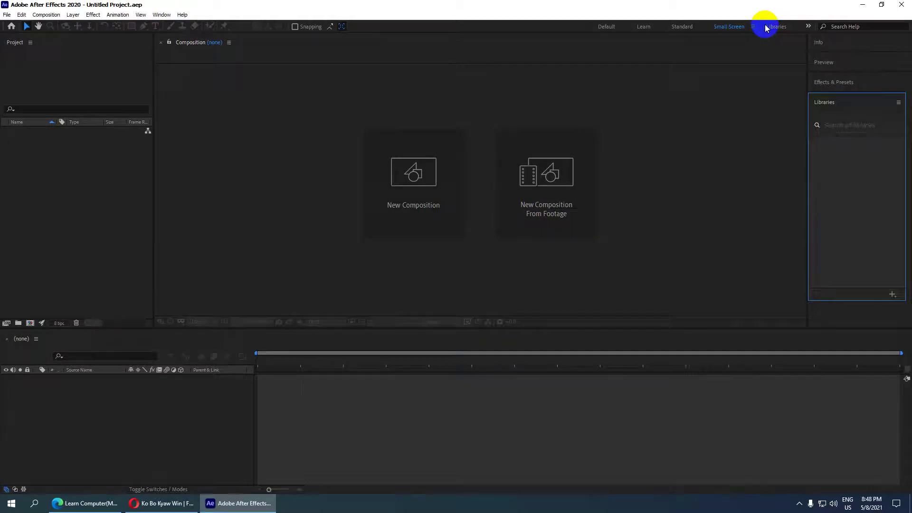
pyautogui.click(606, 27)
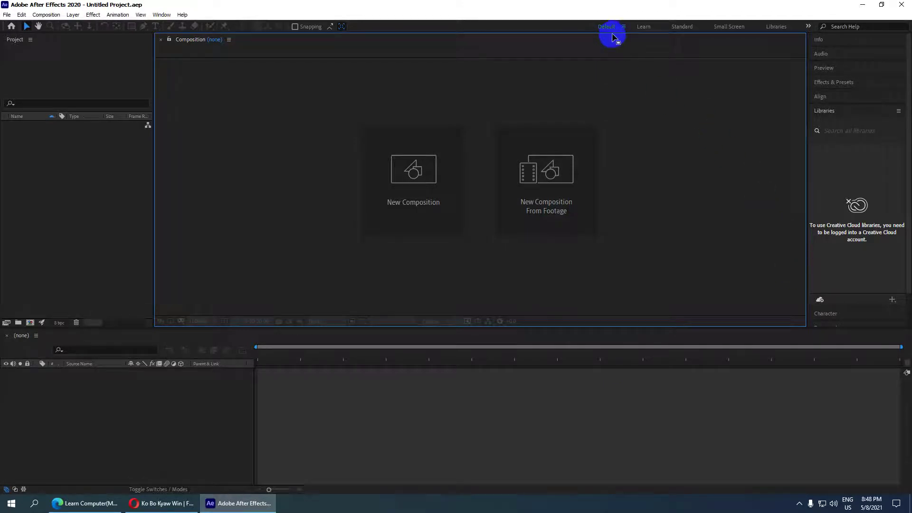
pyautogui.click(810, 27)
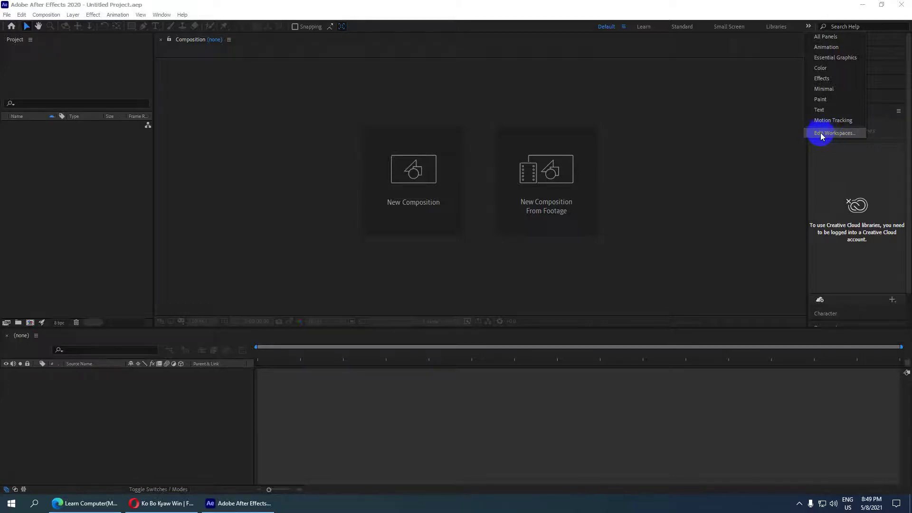
# In Edit Workspaces, move Learn above Default, confirm, and activate the Learn workspace.
pyautogui.click(828, 135)
pyautogui.moveTo(357, 133)
pyautogui.mouseDown()
pyautogui.moveTo(158, 32)
pyautogui.moveTo(158, 97)
pyautogui.mouseUp()
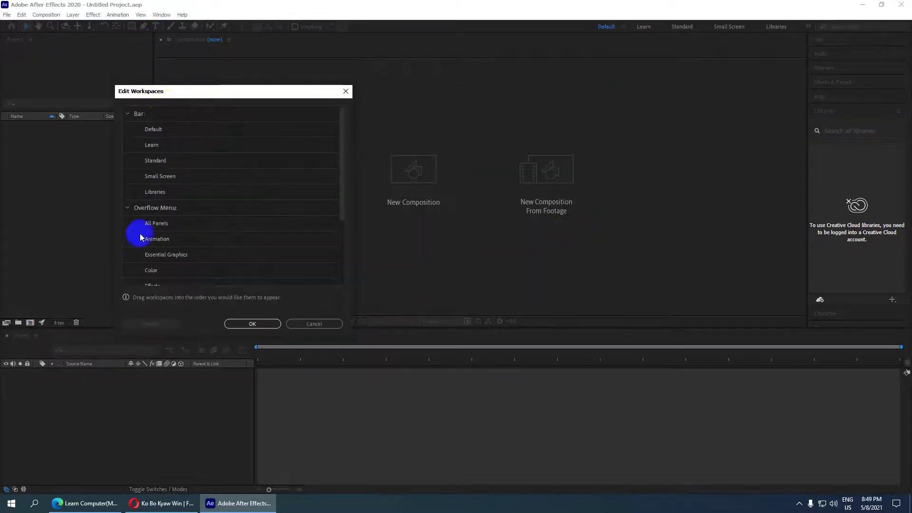
pyautogui.scroll(-3, 187, 200)
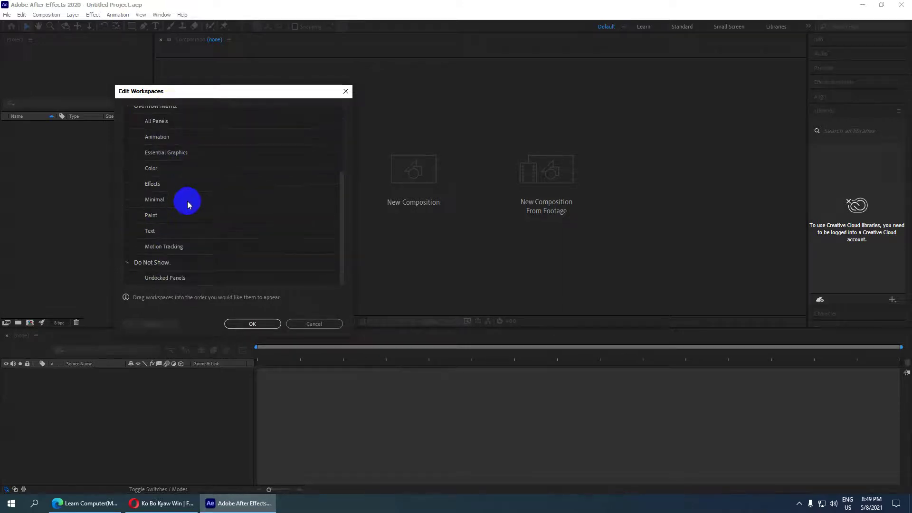
pyautogui.scroll(3, 185, 209)
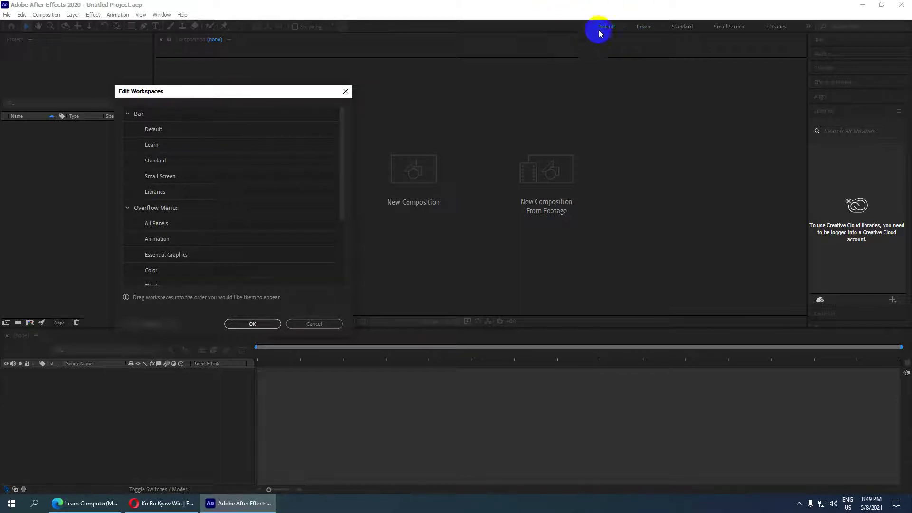
pyautogui.click(155, 145)
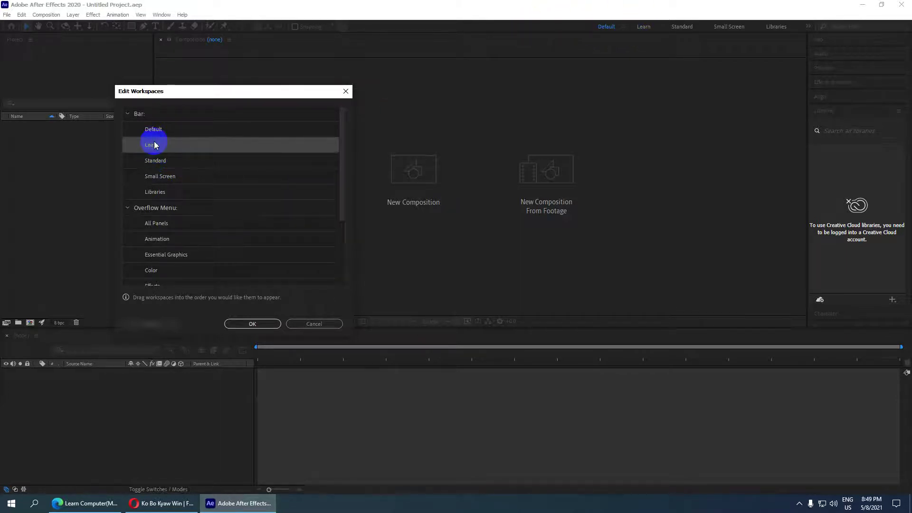
pyautogui.moveTo(154, 145); pyautogui.dragTo(158, 122)
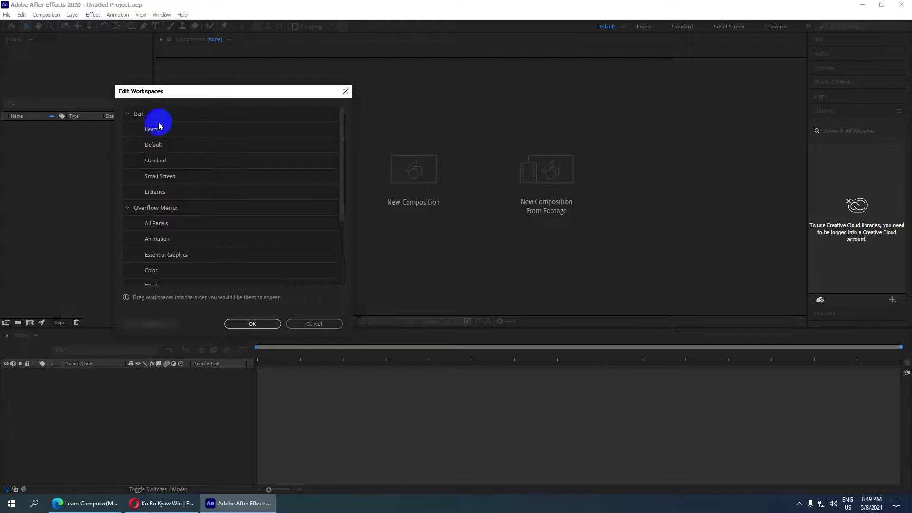
pyautogui.click(259, 324)
pyautogui.click(603, 27)
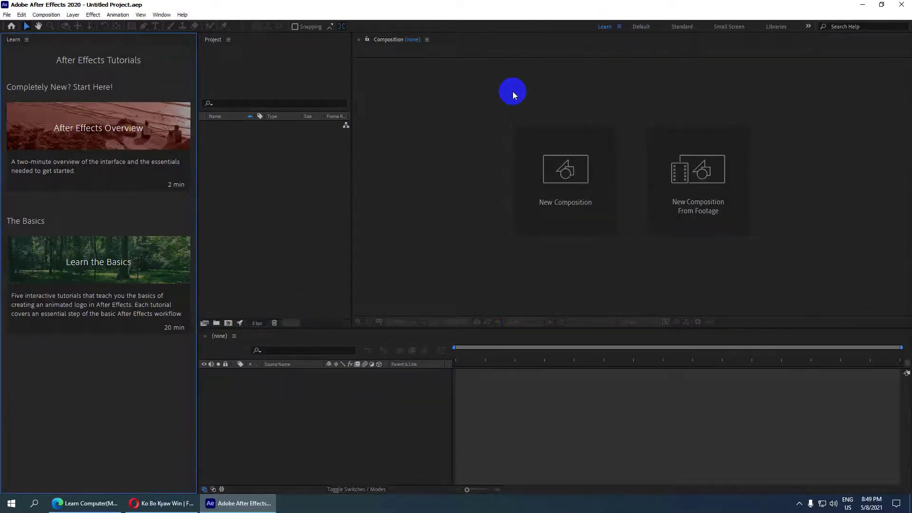
# Switch via Default to the Standard workspace and show the extra-workspaces list.
pyautogui.click(637, 26)
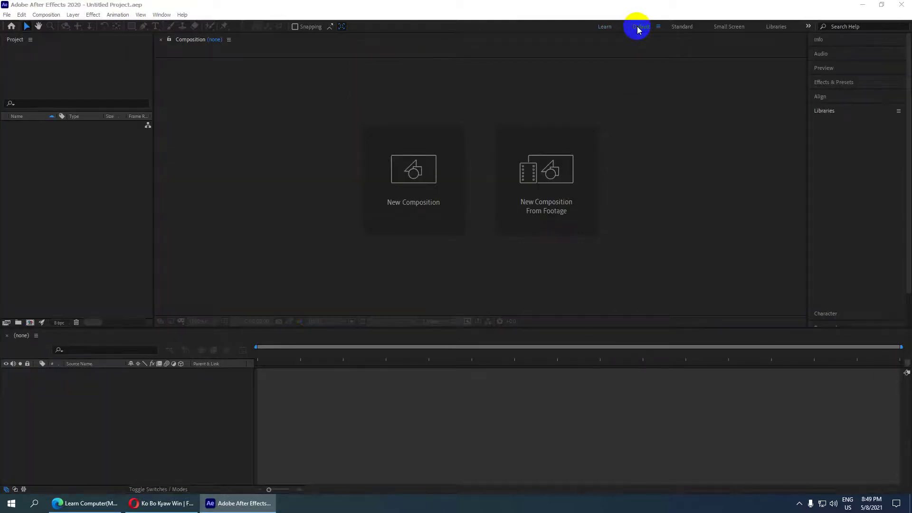
pyautogui.click(680, 28)
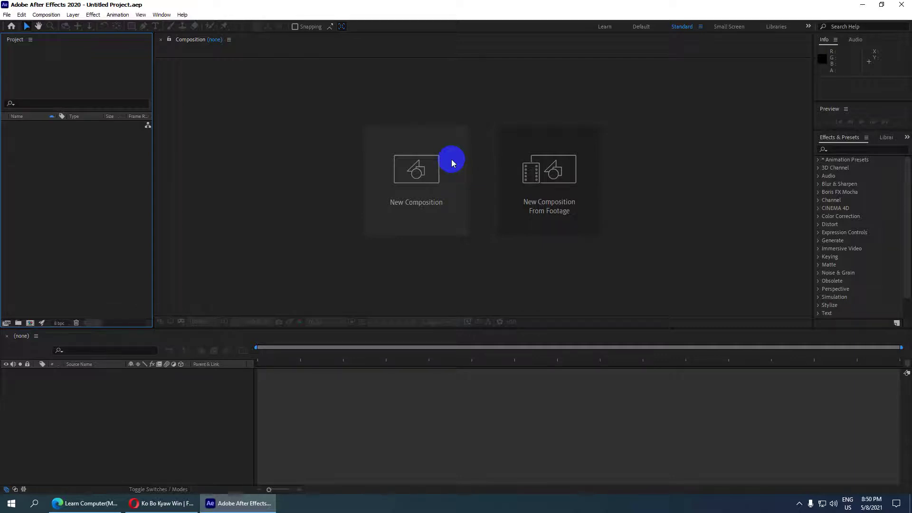
pyautogui.click(808, 28)
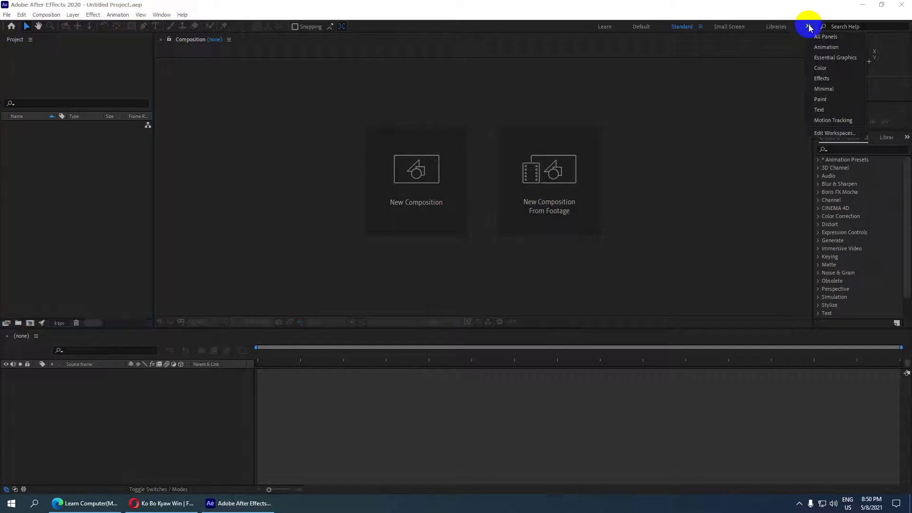
pyautogui.click(822, 134)
pyautogui.moveTo(403, 141); pyautogui.dragTo(261, 93)
pyautogui.scroll(-4, 268, 233)
pyautogui.scroll(4, 279, 187)
pyautogui.scroll(-4, 279, 187)
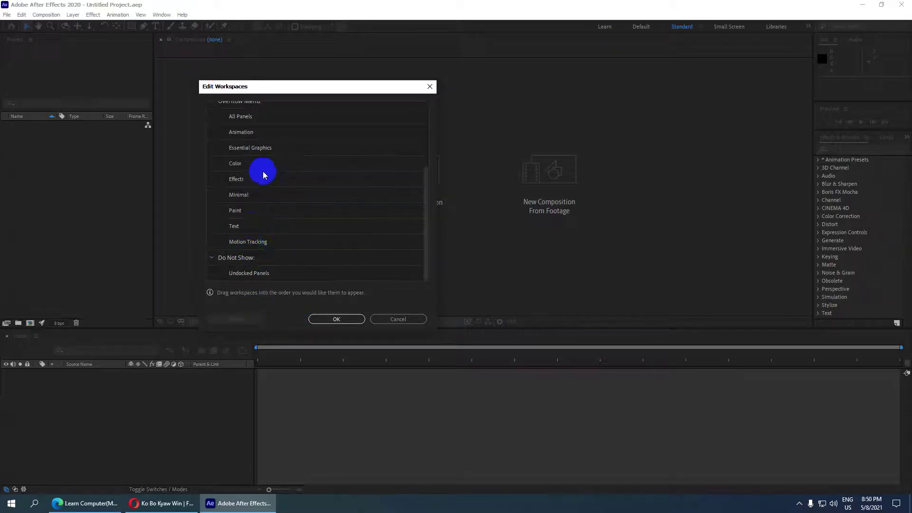
pyautogui.scroll(4, 272, 194)
pyautogui.scroll(-4, 276, 188)
pyautogui.scroll(4, 270, 158)
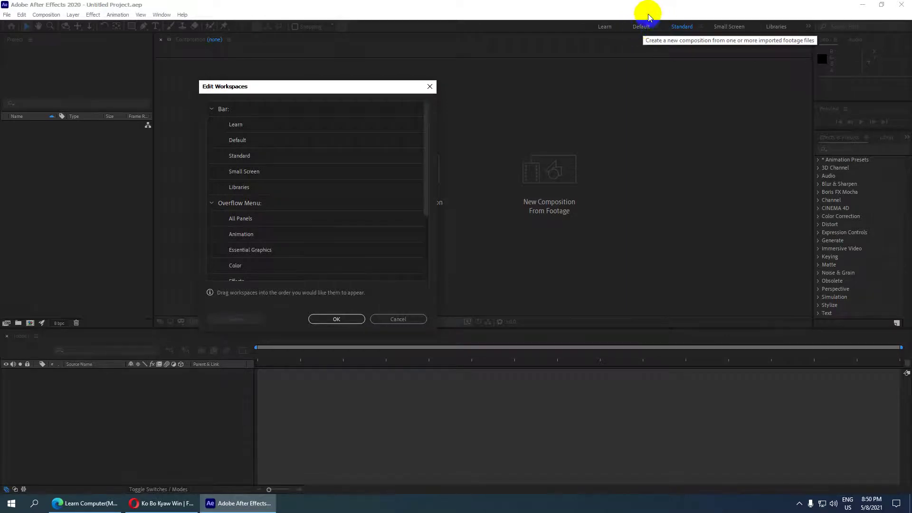
pyautogui.click(392, 318)
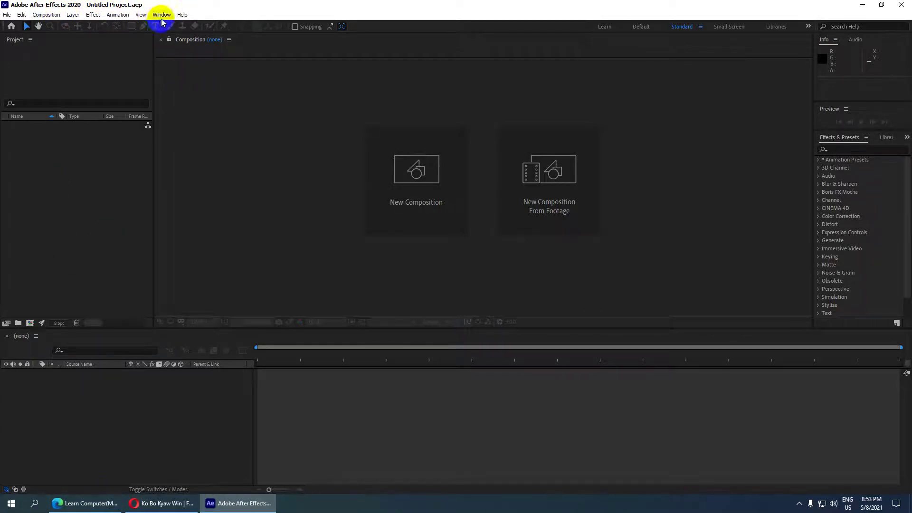
# Open the New Workspace dialog from Window > Workspace > Save as New Workspace.
pyautogui.click(165, 17)
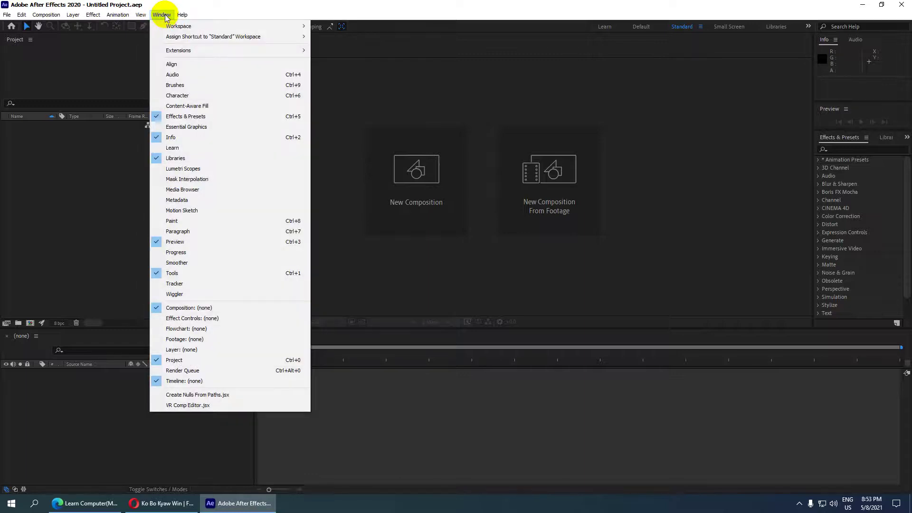
pyautogui.moveTo(233, 26)
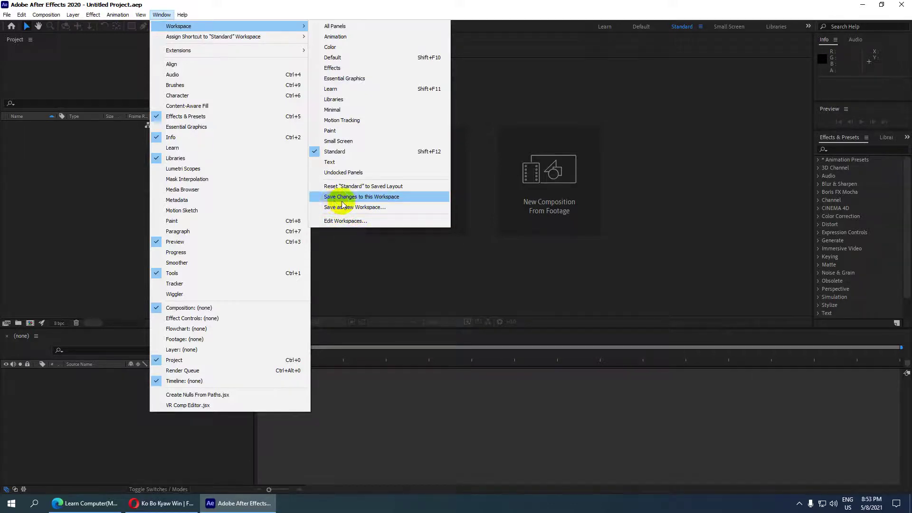
pyautogui.click(373, 208)
pyautogui.moveTo(419, 223); pyautogui.dragTo(315, 76)
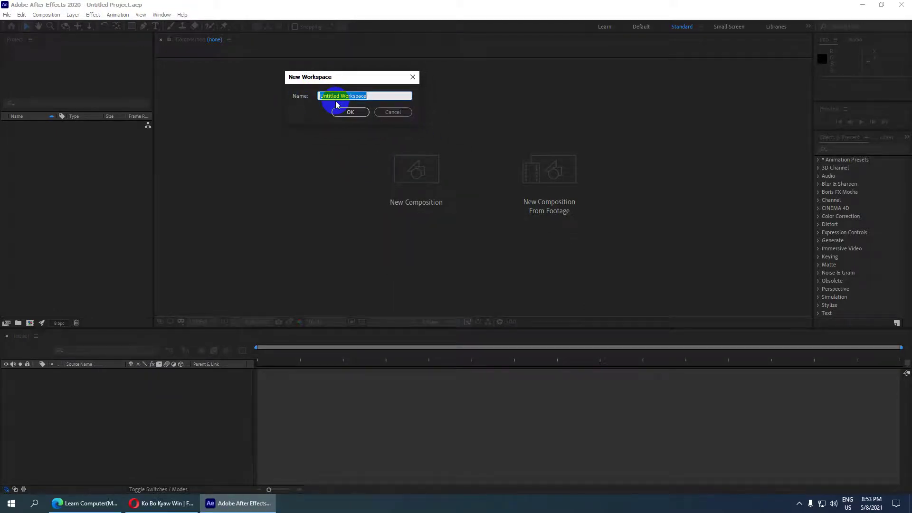
# Name the new workspace MITDC, then replace that name with the author's personal name.
pyautogui.write('MITDC')
pyautogui.doubleClick(331, 93)
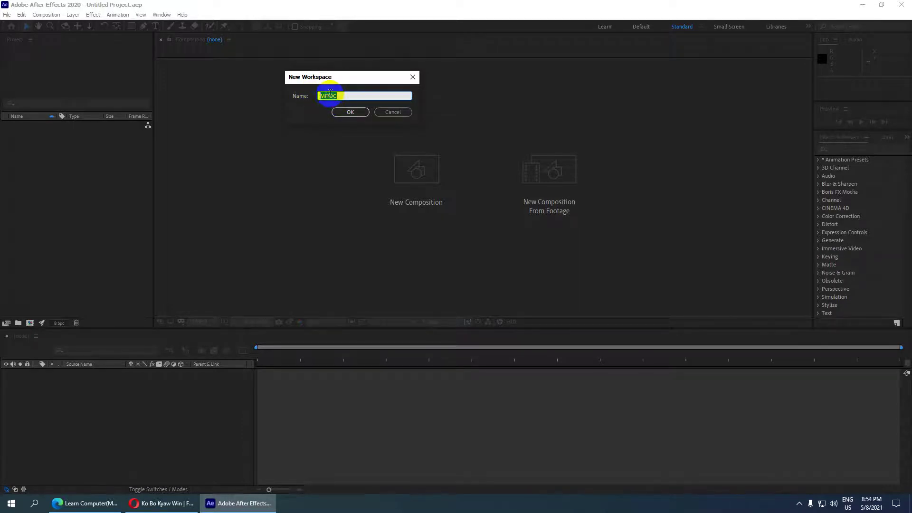
pyautogui.click(347, 96)
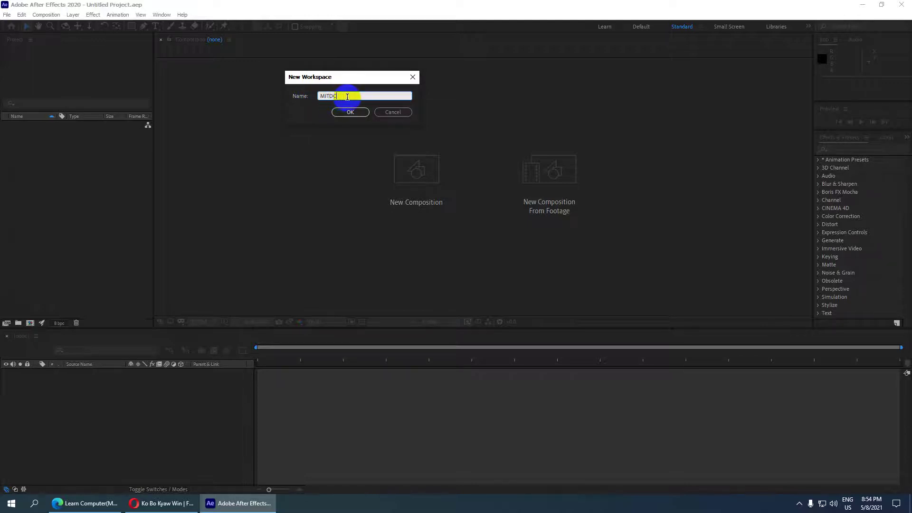
pyautogui.doubleClick(338, 96)
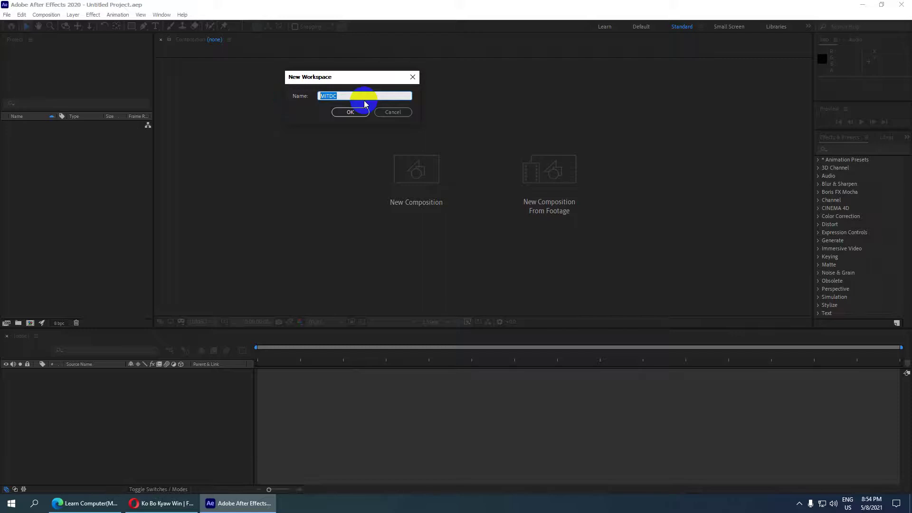
pyautogui.write('Ko Bo Kya')
pyautogui.write('w W')
pyautogui.write('in')
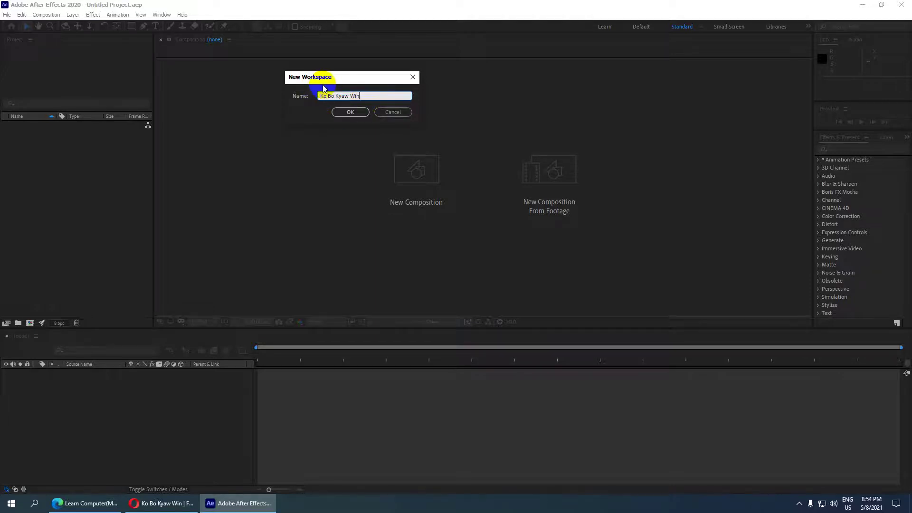
# Save the author-named workspace and bring up the Edit Workspaces dialog.
pyautogui.click(357, 113)
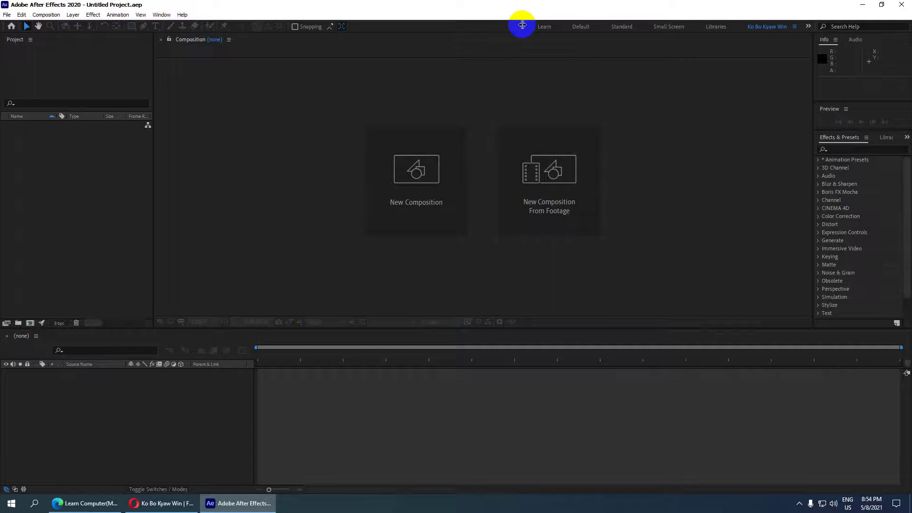
pyautogui.click(795, 27)
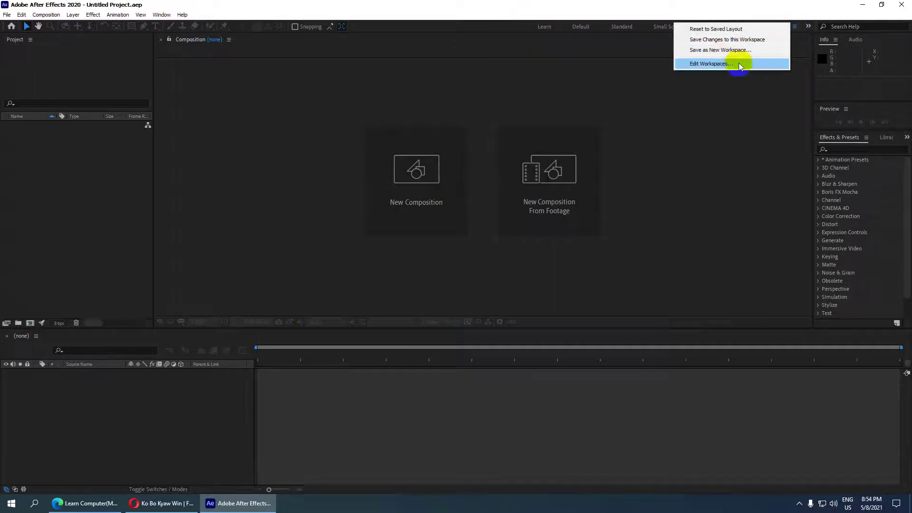
pyautogui.click(722, 65)
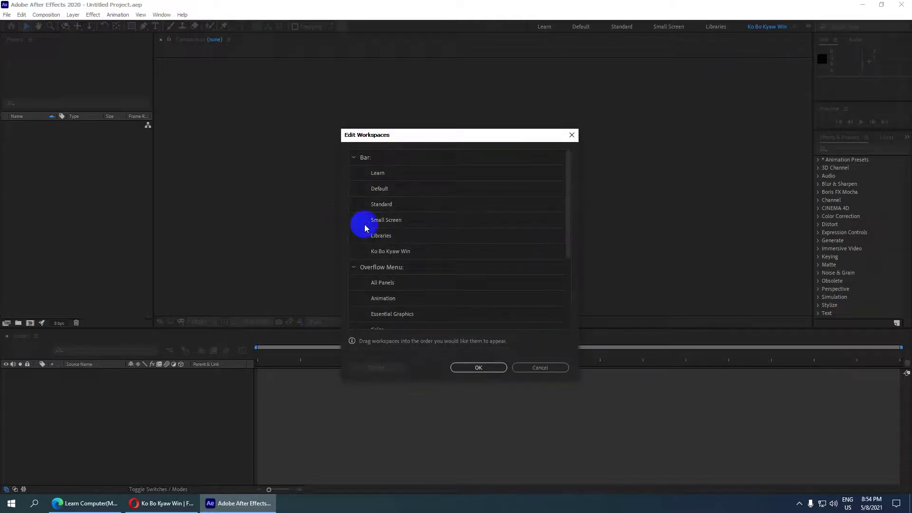
# Move the custom workspace to the top of the Bar list and apply the new order.
pyautogui.click(393, 253)
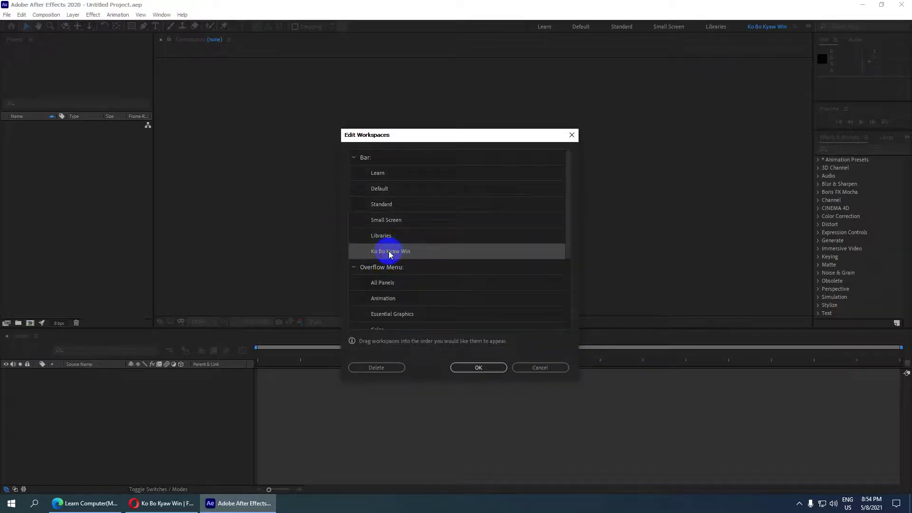
pyautogui.moveTo(391, 254); pyautogui.dragTo(378, 167)
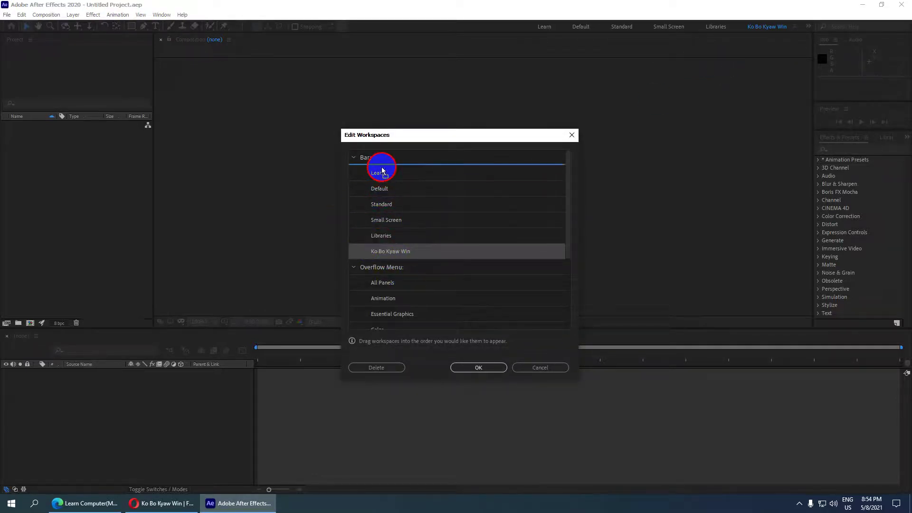
pyautogui.click(479, 367)
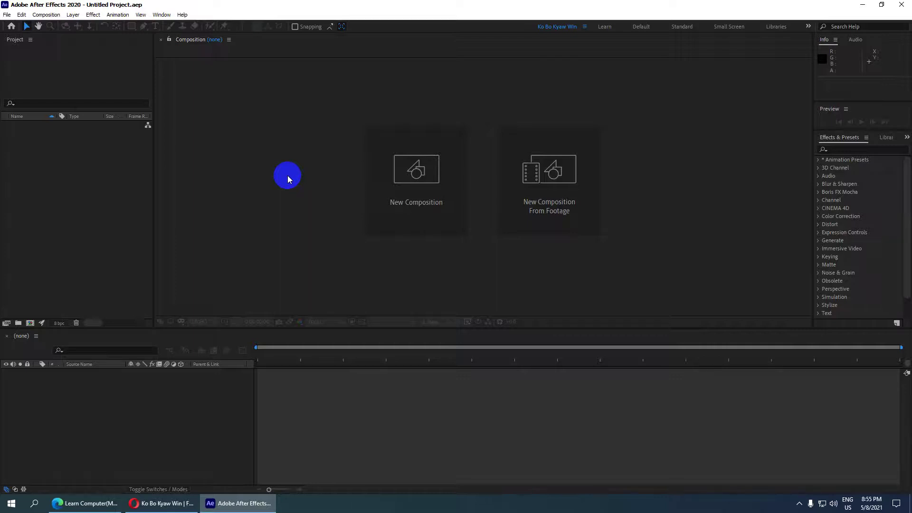
# Open Composition Settings from the New Composition button and the Composition menu, cancelling each time.
pyautogui.click(418, 177)
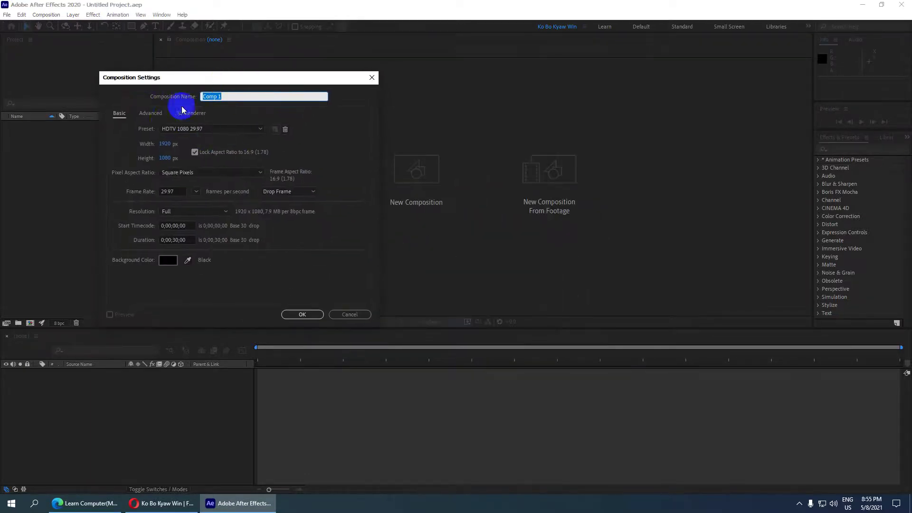
pyautogui.click(350, 315)
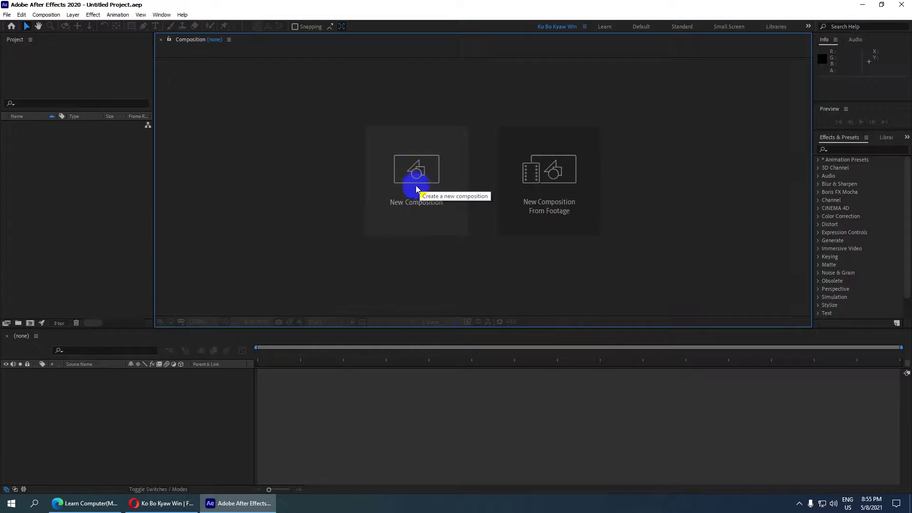
pyautogui.click(50, 18)
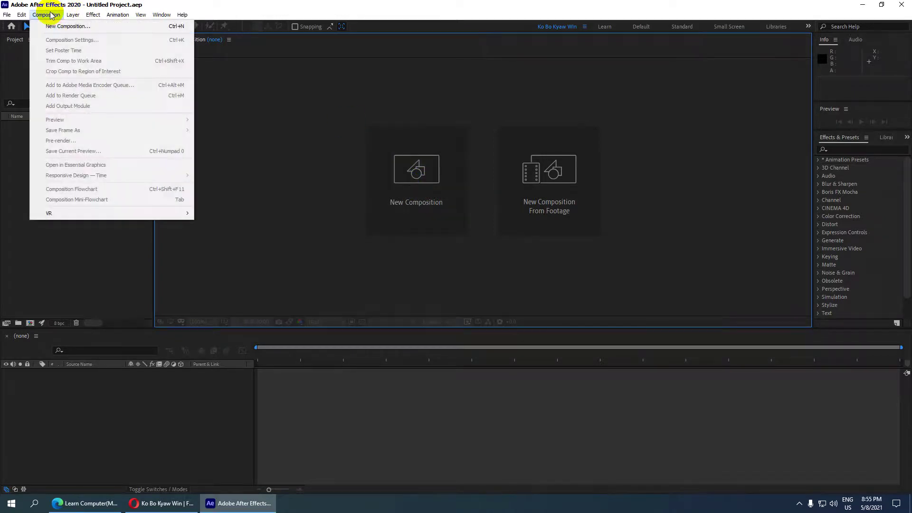
pyautogui.click(67, 26)
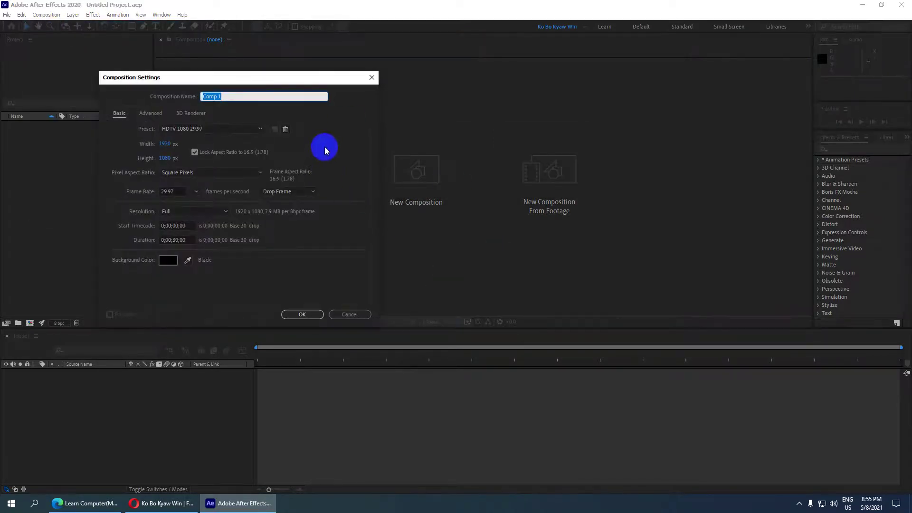
pyautogui.click(370, 78)
# Browse the Composition menu, then open Composition Settings with Ctrl+N and close it again.
pyautogui.click(46, 15)
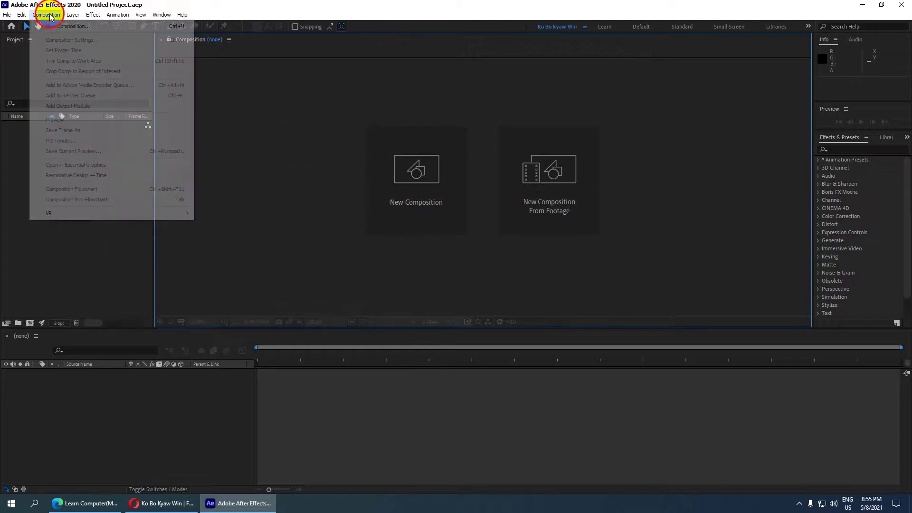
pyautogui.moveTo(93, 15)
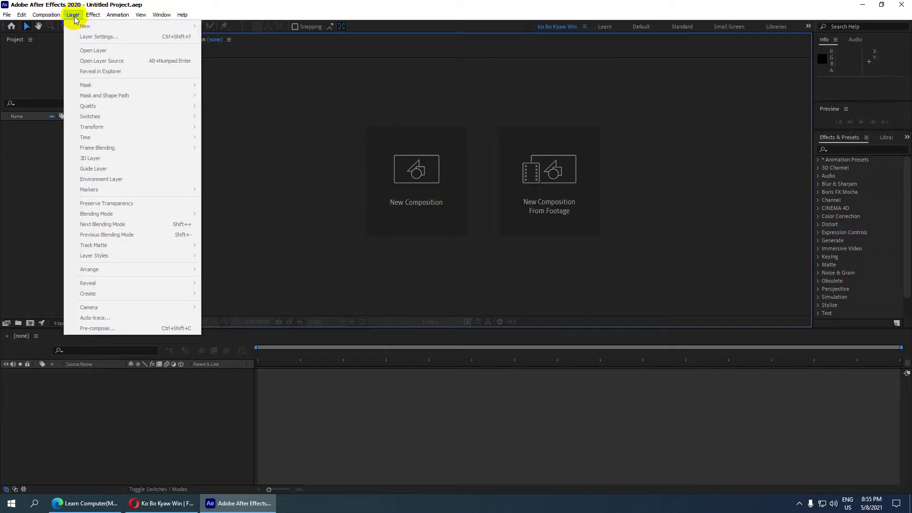
pyautogui.moveTo(46, 14)
pyautogui.click(287, 159)
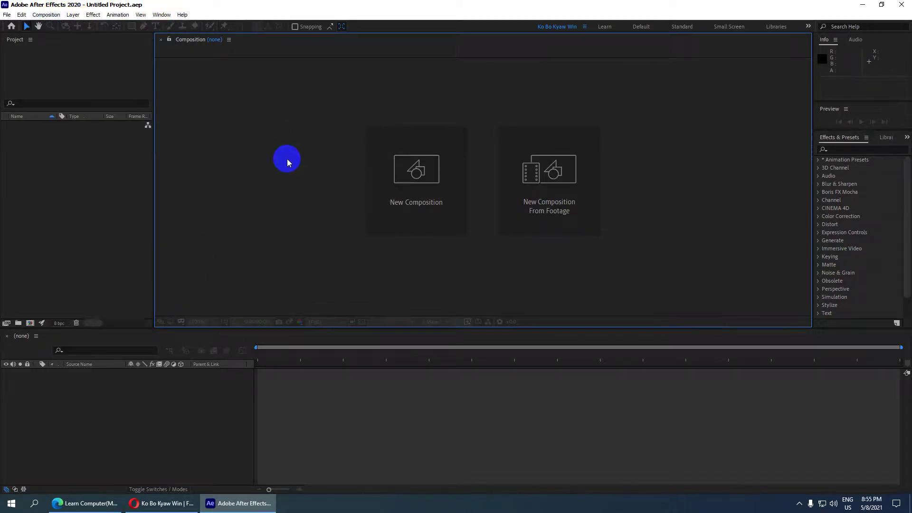
pyautogui.hotkey('ctrl', 'n')
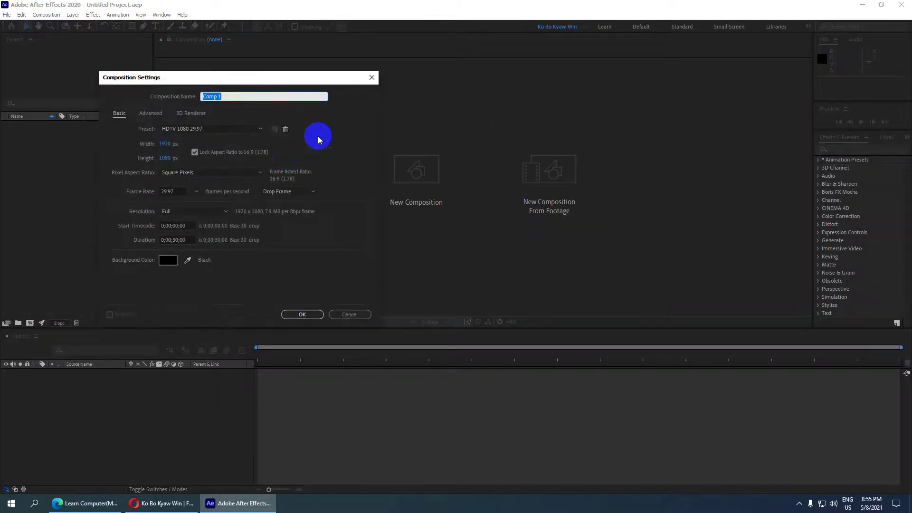
pyautogui.click(367, 83)
# Open Composition Settings from the Project panel's right-click menu, close it, then reopen via the new-comp icon.
pyautogui.rightClick(52, 164)
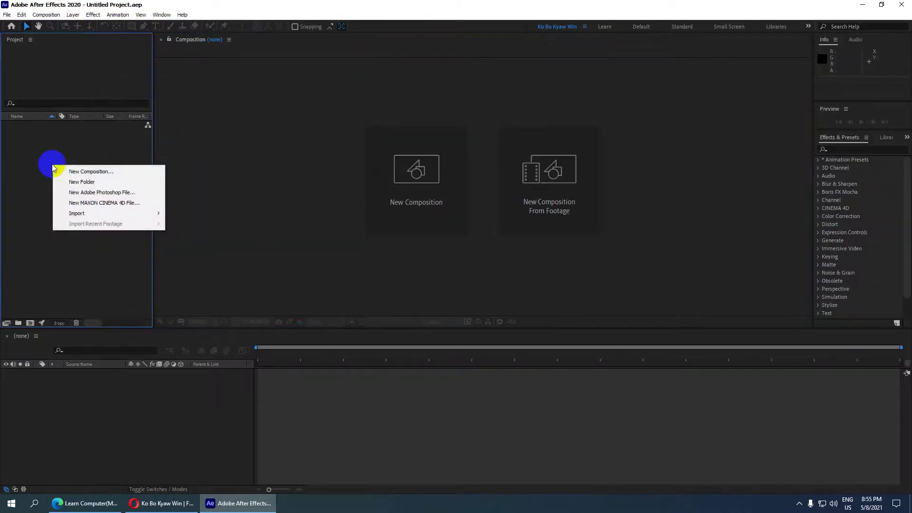
pyautogui.click(101, 171)
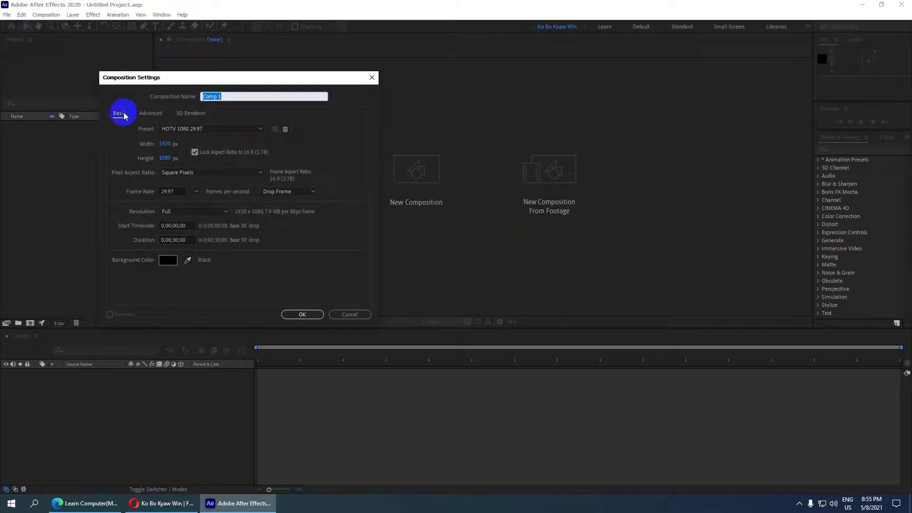
pyautogui.click(372, 77)
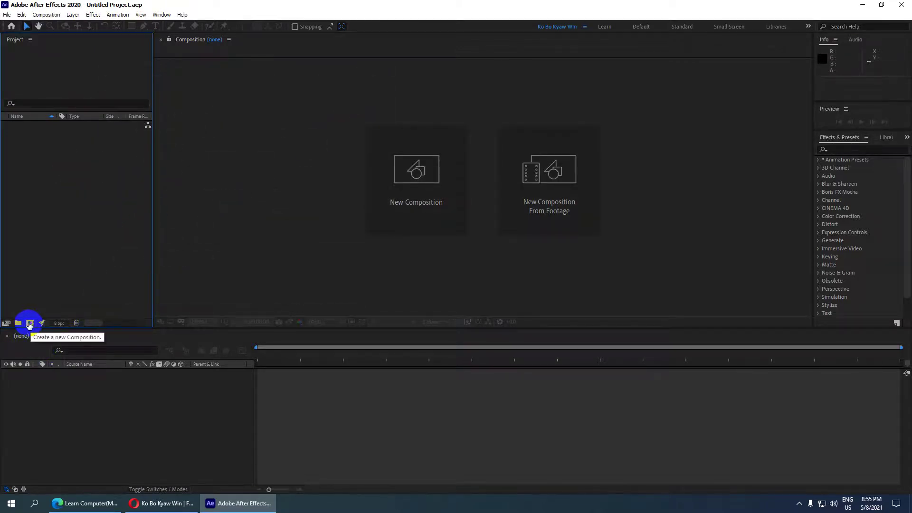
pyautogui.click(30, 325)
# Move the settings dialog aside and name the composition '001_Learn Interface of AE'.
pyautogui.moveTo(213, 82); pyautogui.dragTo(180, 72)
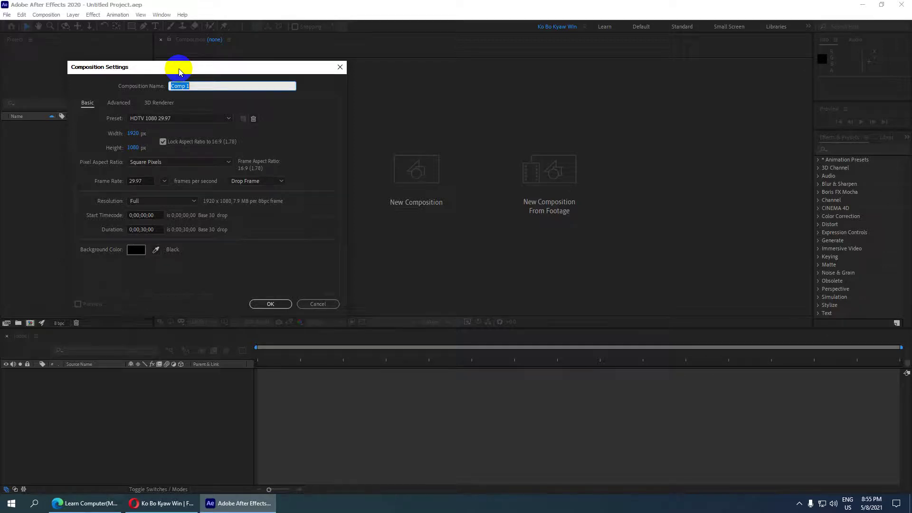
pyautogui.write('In')
pyautogui.press('BackSpace')
pyautogui.press('BackSpace')
pyautogui.write('001_')
pyautogui.write('e')
pyautogui.click(203, 87)
pyautogui.write('Learn Interface')
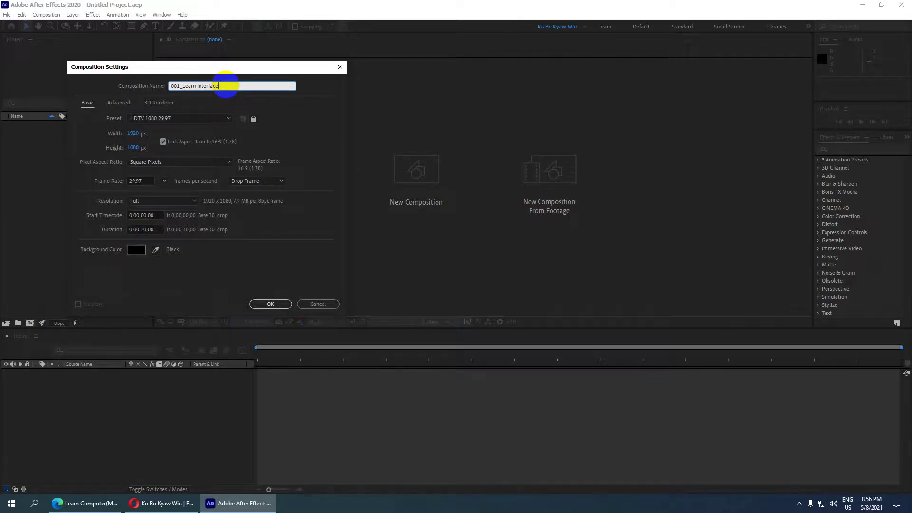
pyautogui.write(' of AE')
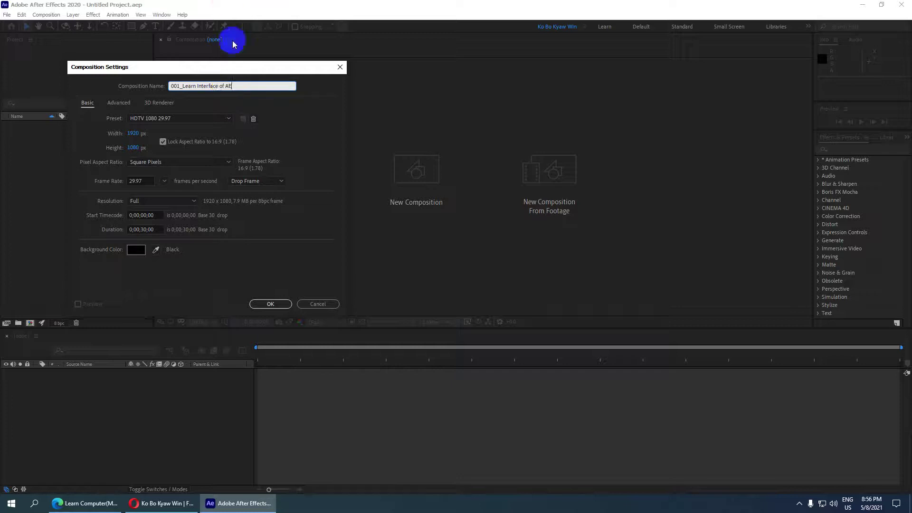
pyautogui.moveTo(241, 84); pyautogui.dragTo(228, 87)
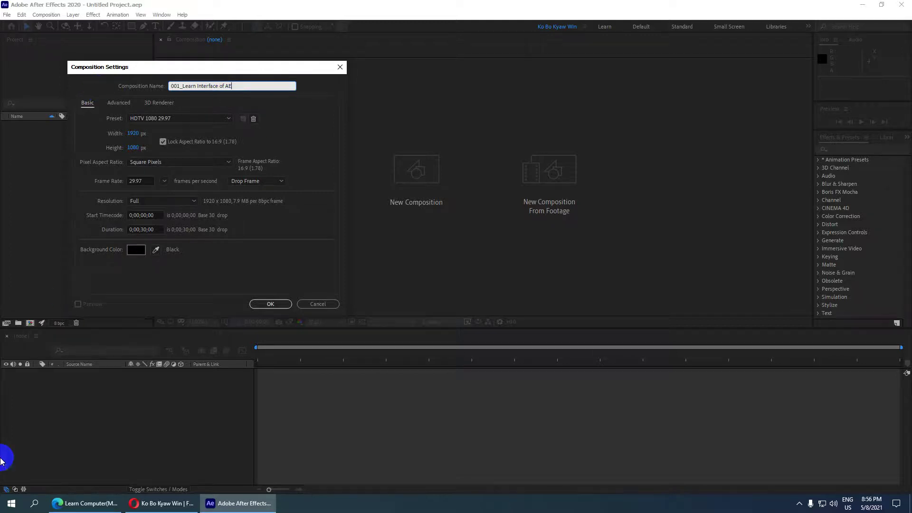
pyautogui.moveTo(233, 87); pyautogui.dragTo(133, 79)
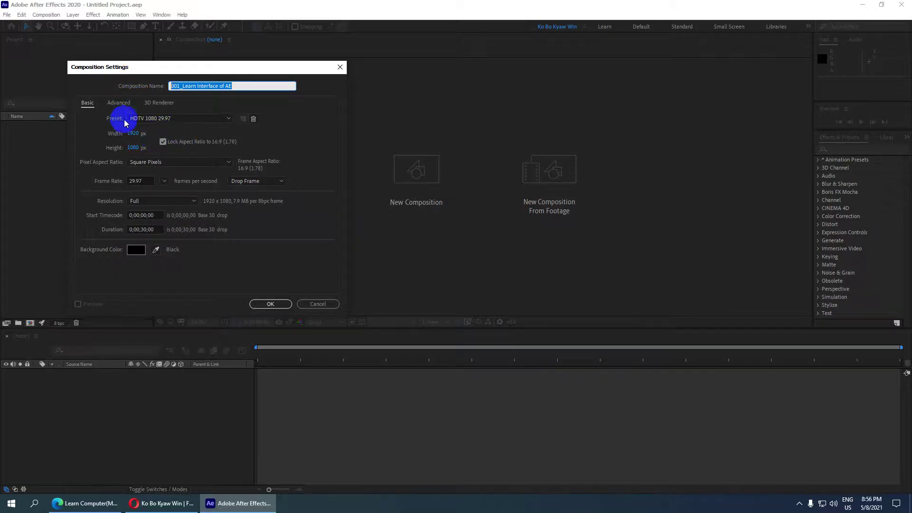
# Keep the HDTV 1080 29.97 preset and change the duration from 0;00;30;00 to 0;00;15;00.
pyautogui.click(175, 119)
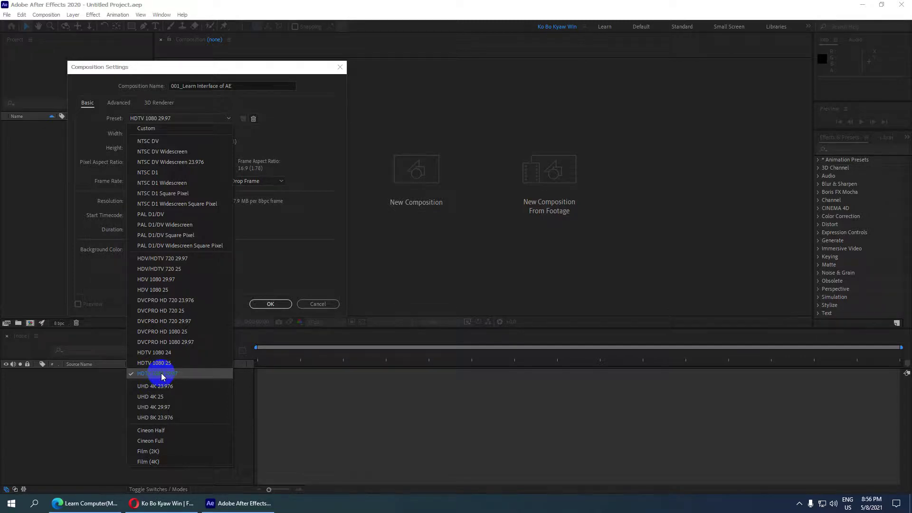
pyautogui.click(162, 374)
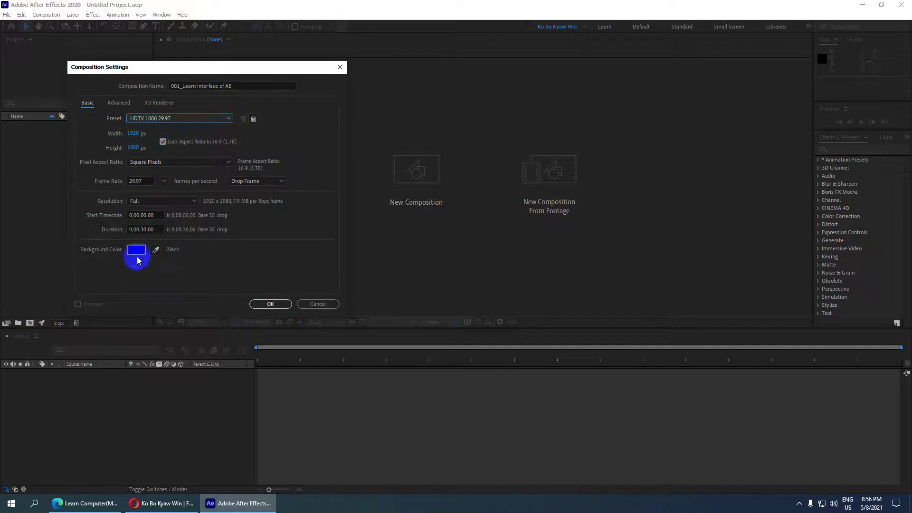
pyautogui.click(145, 229)
pyautogui.press('BackSpace')
pyautogui.press('BackSpace')
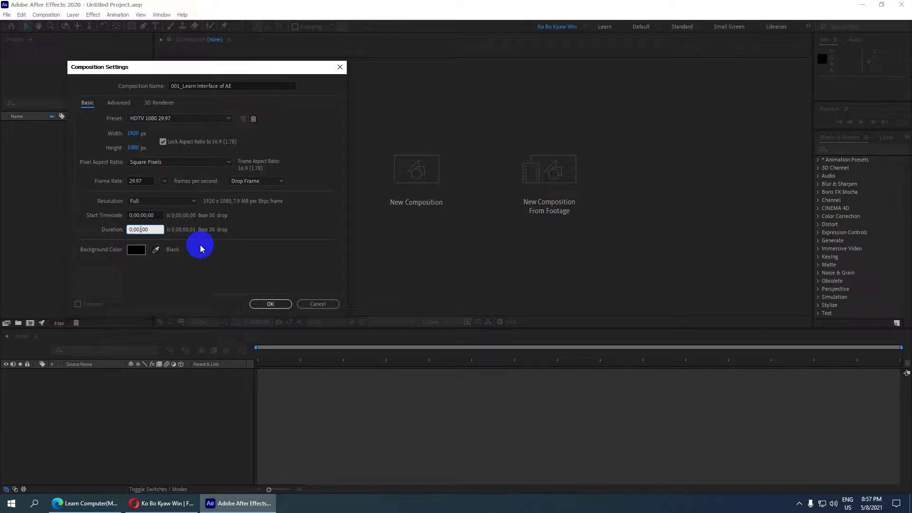
pyautogui.write('15;')
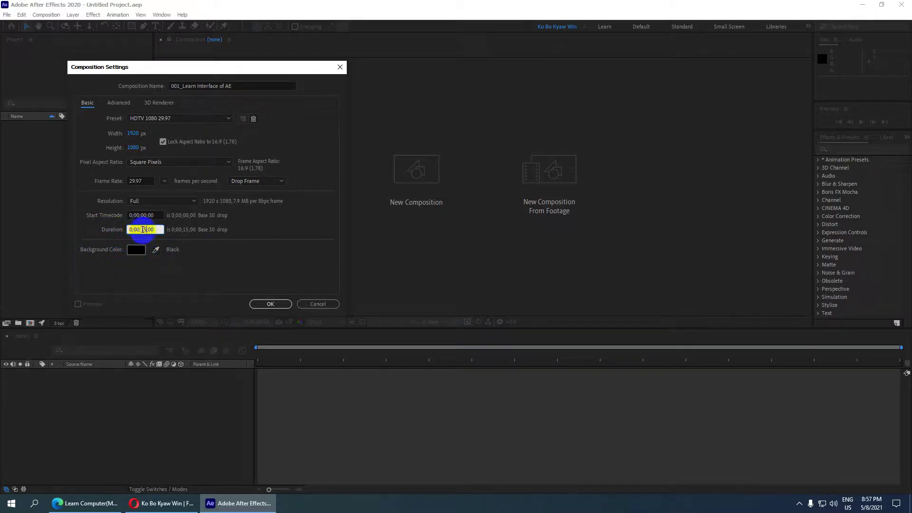
# Set the background colour to white (FFFFFF) and create the composition.
pyautogui.click(136, 250)
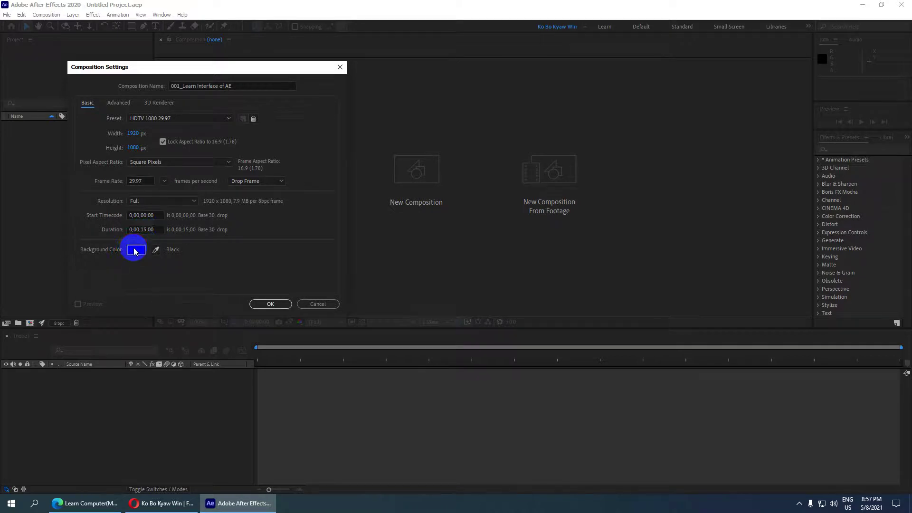
pyautogui.moveTo(155, 188); pyautogui.dragTo(8, 95)
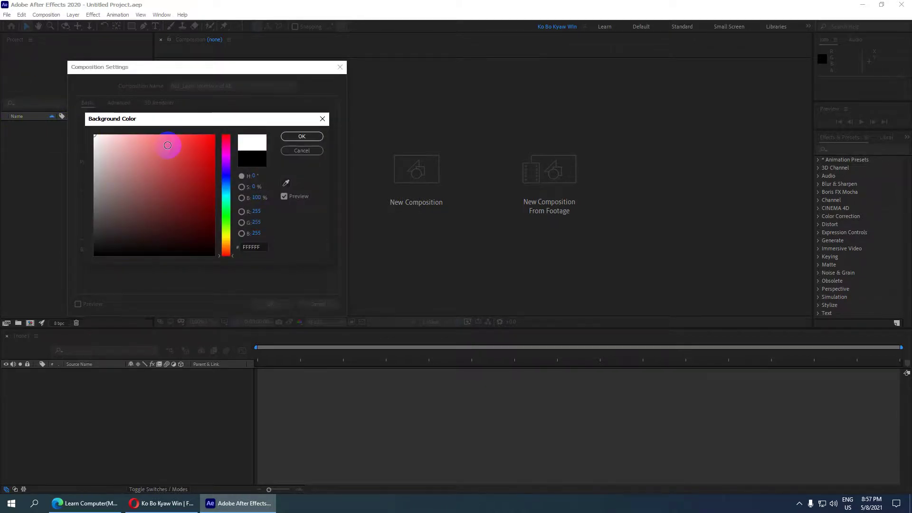
pyautogui.click(297, 137)
pyautogui.click(269, 304)
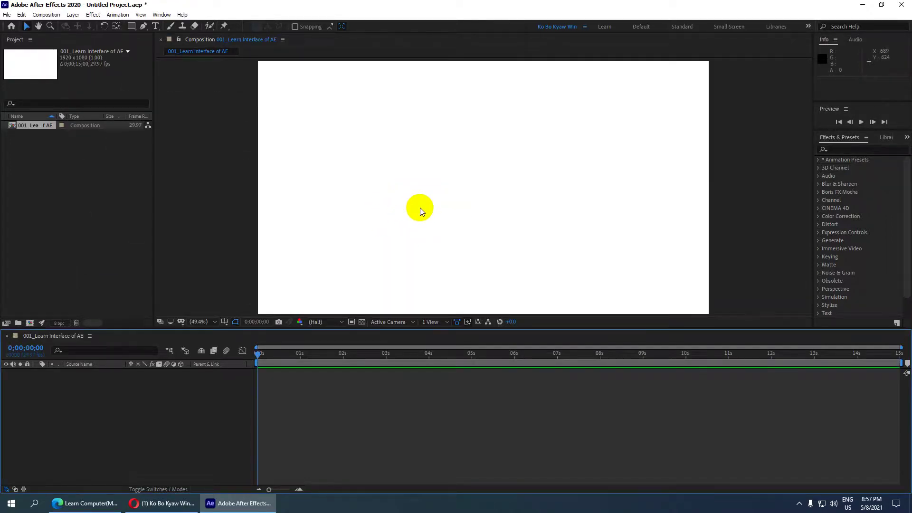
pyautogui.press(',')
pyautogui.press(',')
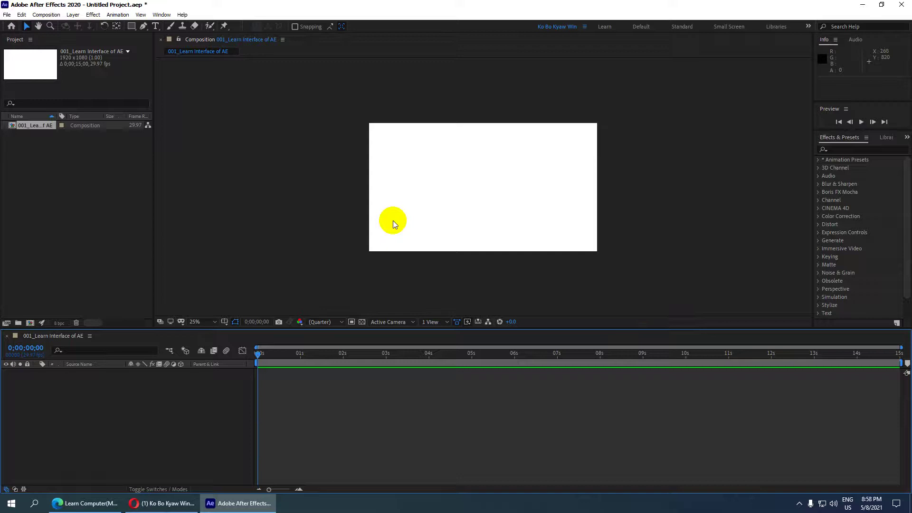
pyautogui.press('.')
pyautogui.press('.')
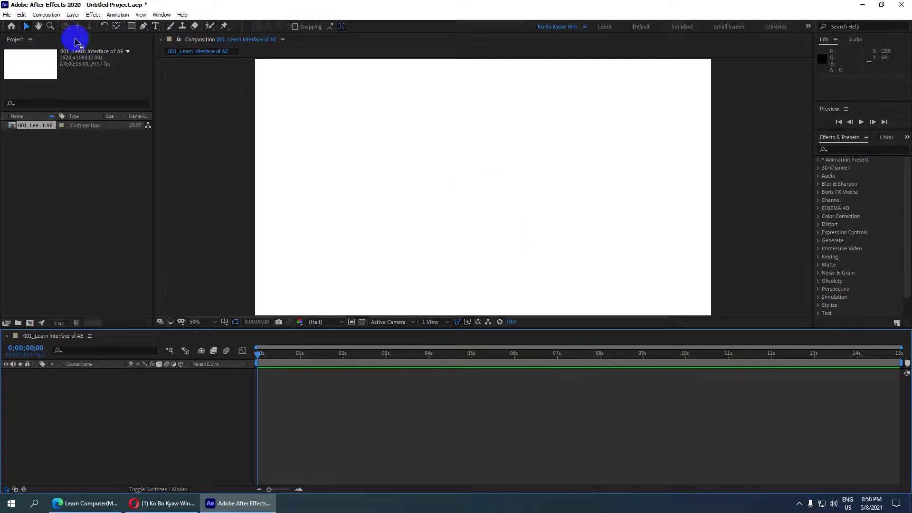
# Reopen Composition Settings and change the background colour back to black (000000).
pyautogui.click(54, 15)
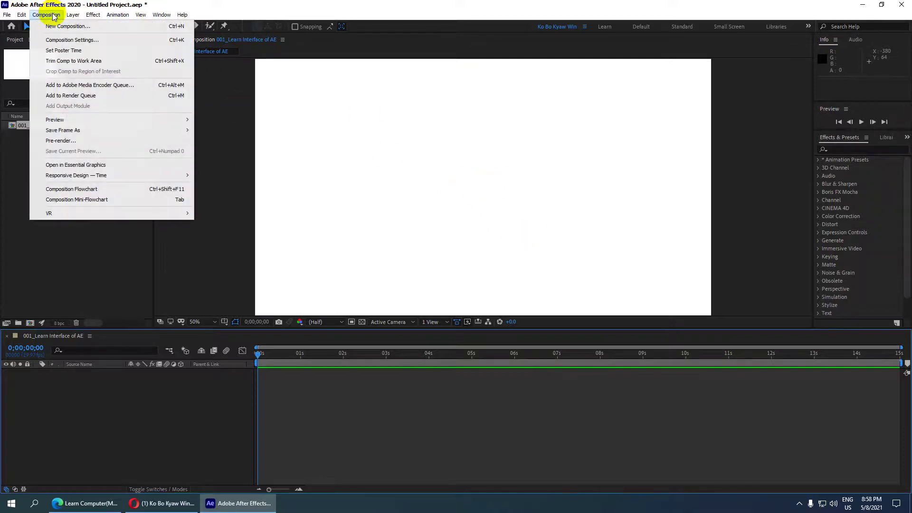
pyautogui.click(66, 40)
pyautogui.click(137, 256)
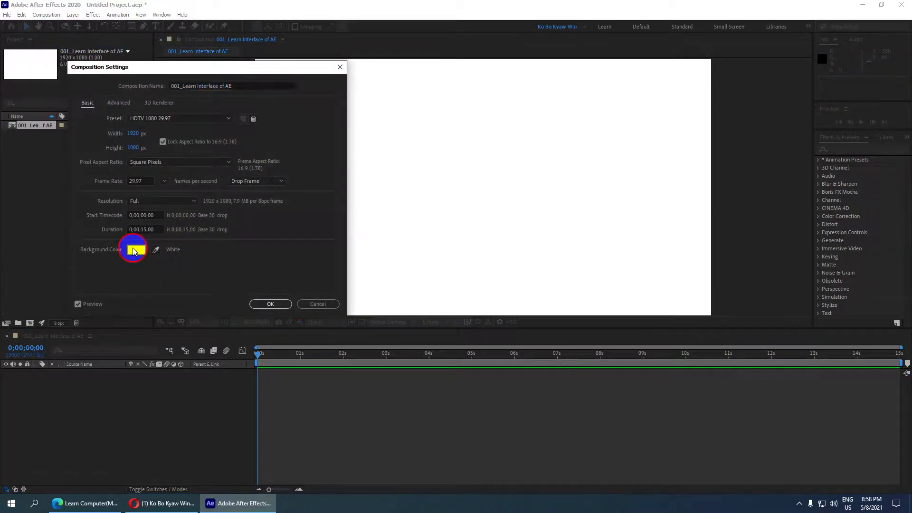
pyautogui.moveTo(147, 242); pyautogui.dragTo(10, 322)
pyautogui.click(301, 136)
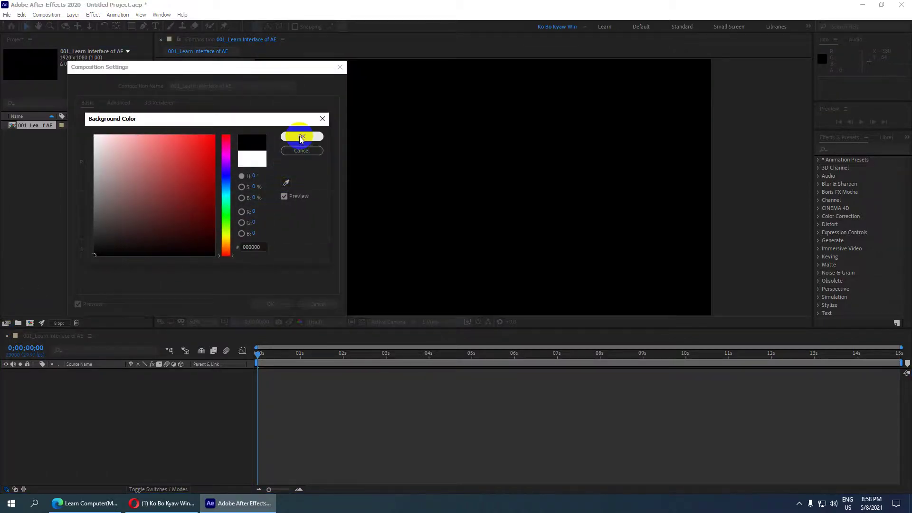
pyautogui.click(272, 305)
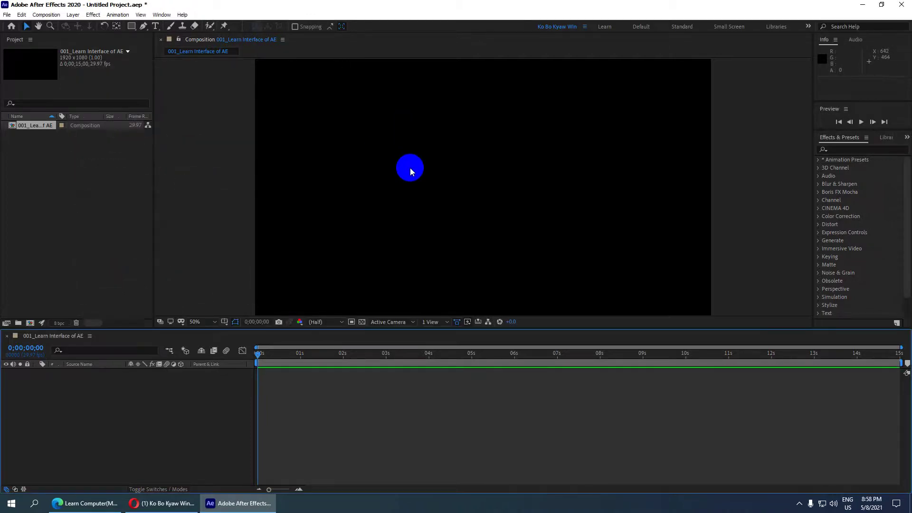
pyautogui.press(',')
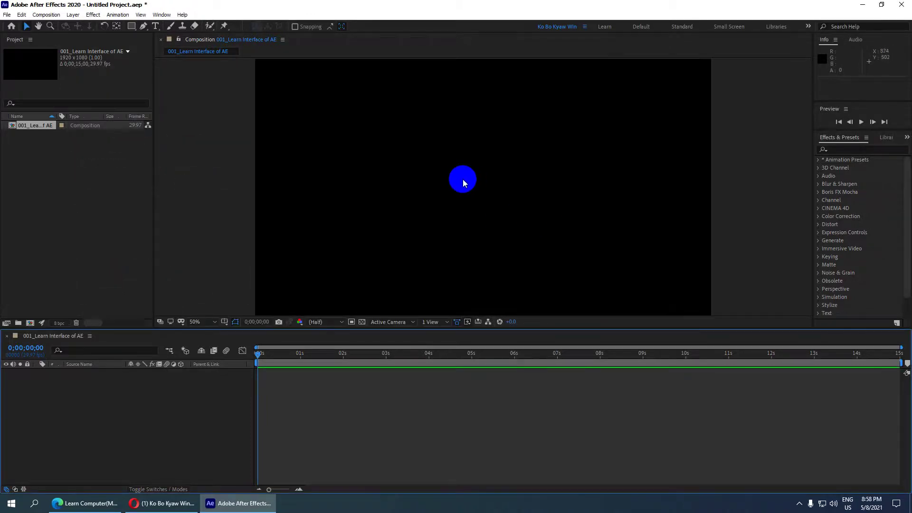
# Turn on the transparency grid in the Composition viewer, checking it at 25% and 50% zoom.
pyautogui.press('.')
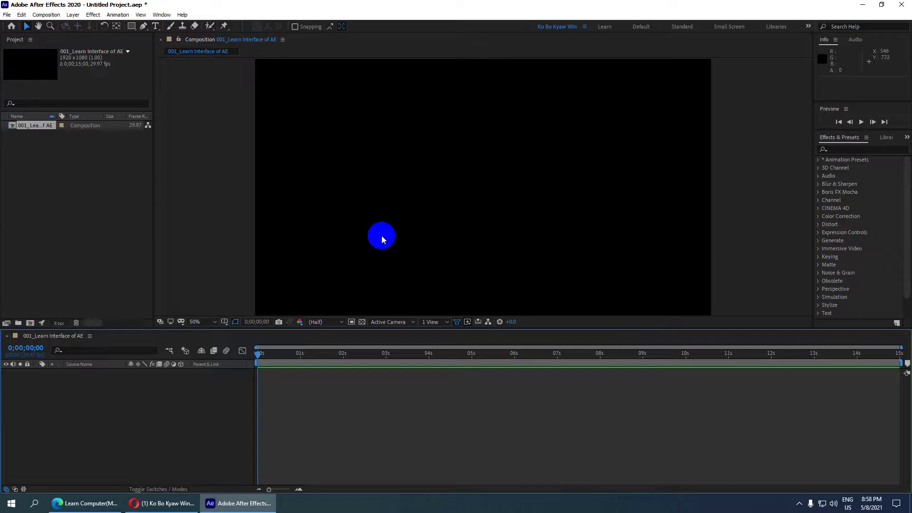
pyautogui.click(362, 321)
pyautogui.press(',')
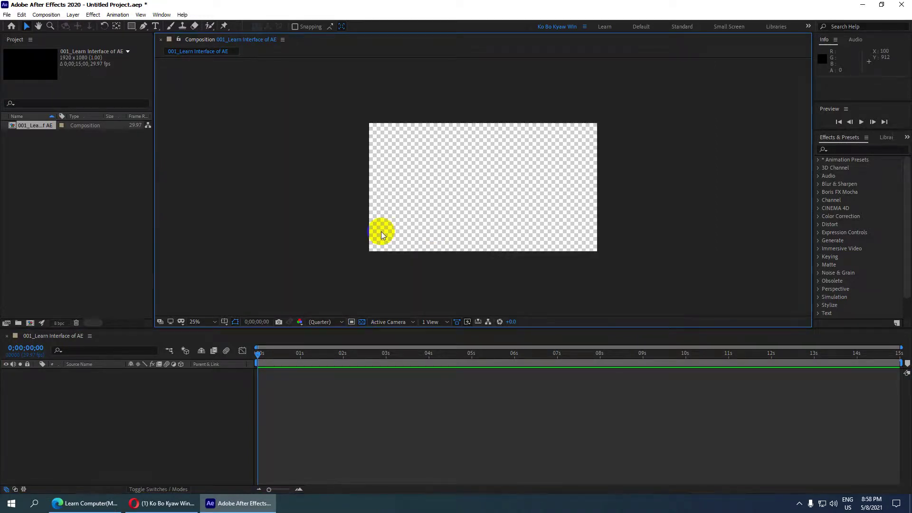
pyautogui.press('.')
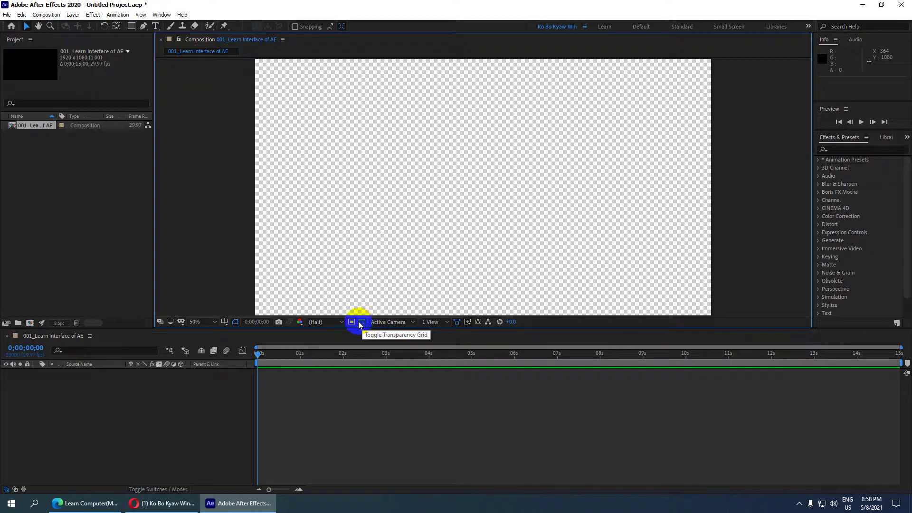
pyautogui.press(',')
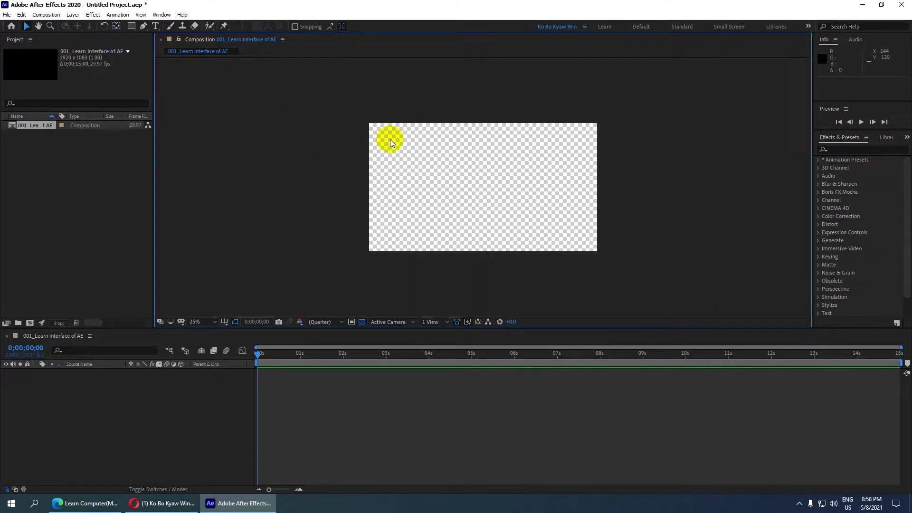
pyautogui.press('.')
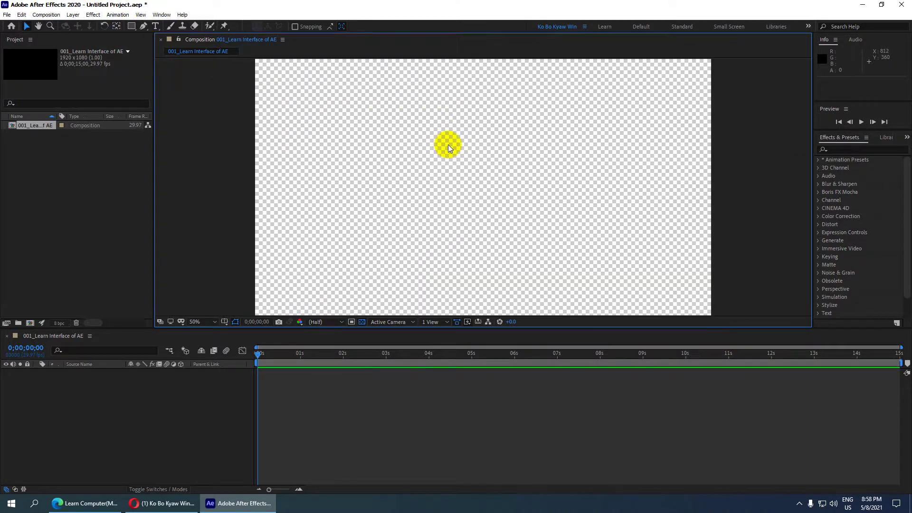
pyautogui.press(',')
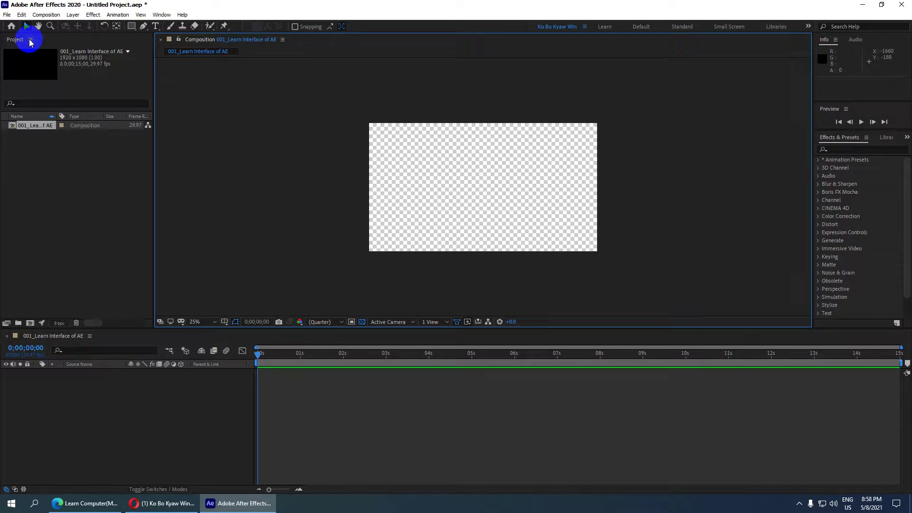
# Close the Project, Composition, Info and Audio panels.
pyautogui.click(30, 41)
pyautogui.click(67, 42)
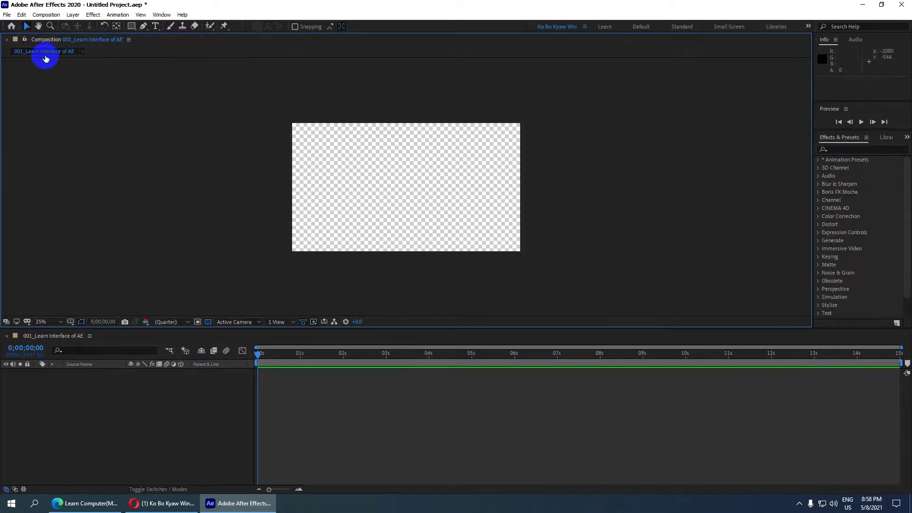
pyautogui.click(8, 41)
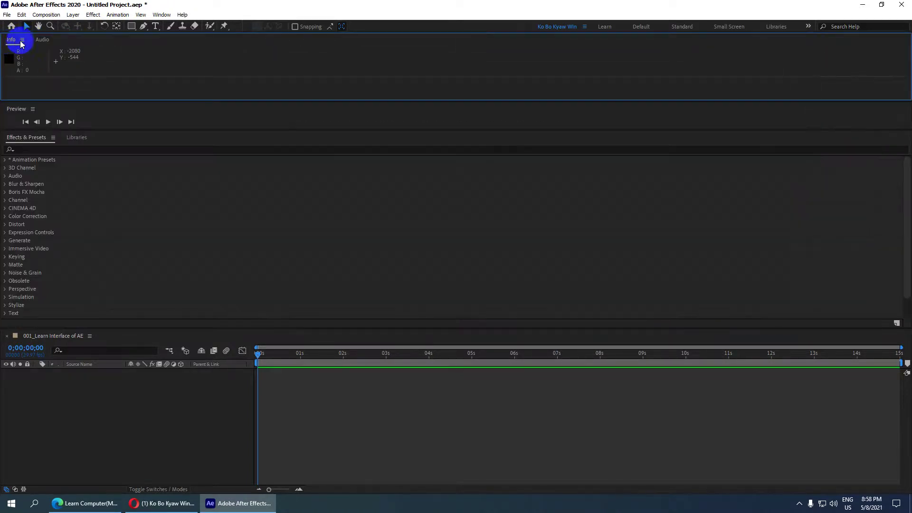
pyautogui.click(21, 40)
pyautogui.click(43, 43)
pyautogui.click(27, 40)
pyautogui.click(43, 41)
# Close the Preview, Effects & Presets, Libraries and Timeline panels.
pyautogui.click(32, 40)
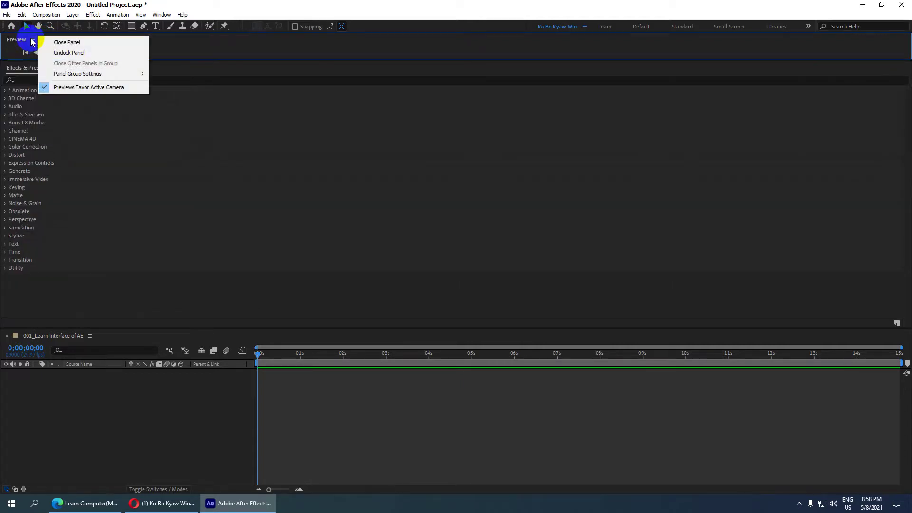
pyautogui.click(43, 42)
pyautogui.click(52, 41)
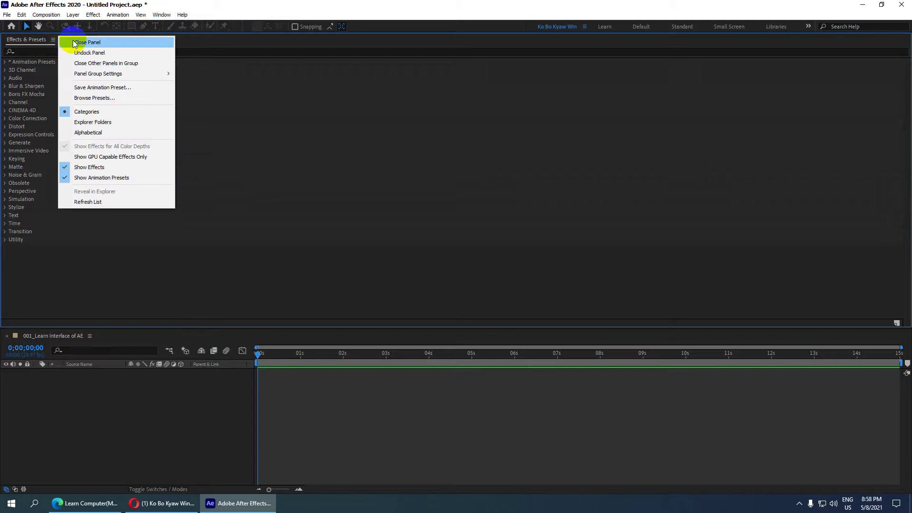
pyautogui.click(75, 42)
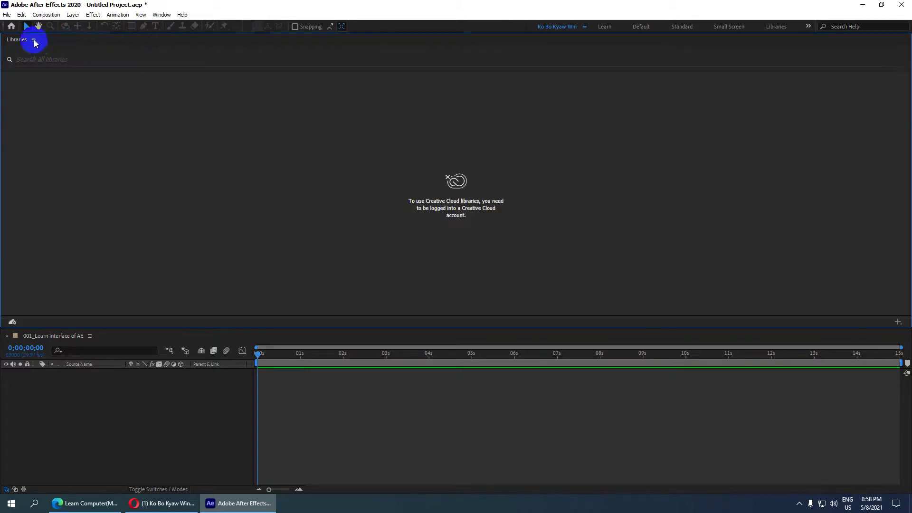
pyautogui.click(34, 40)
pyautogui.click(50, 42)
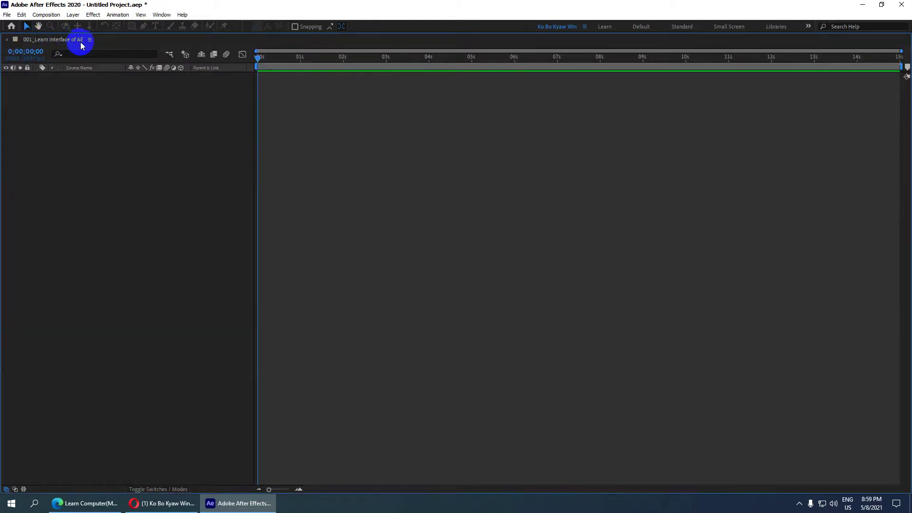
pyautogui.click(90, 40)
pyautogui.click(124, 42)
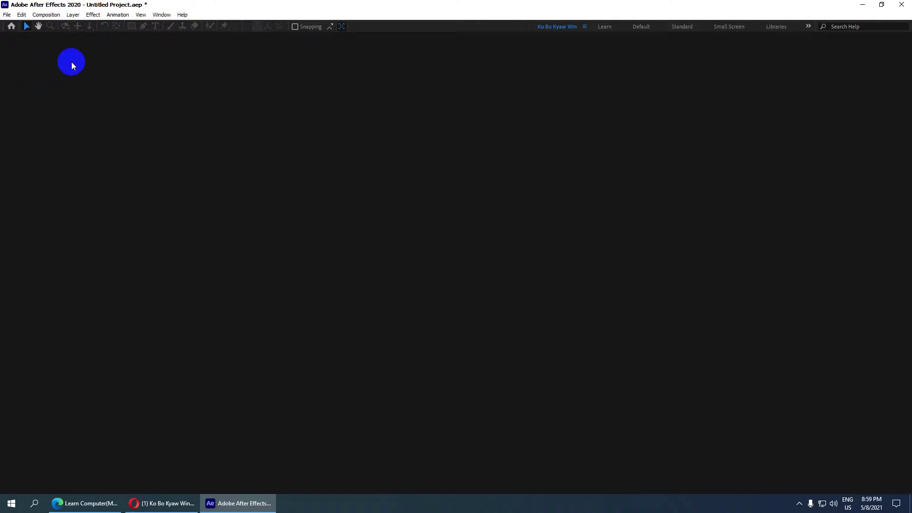
# Hide the Tools panel via the Window menu, then bring it back.
pyautogui.click(26, 26)
pyautogui.click(161, 14)
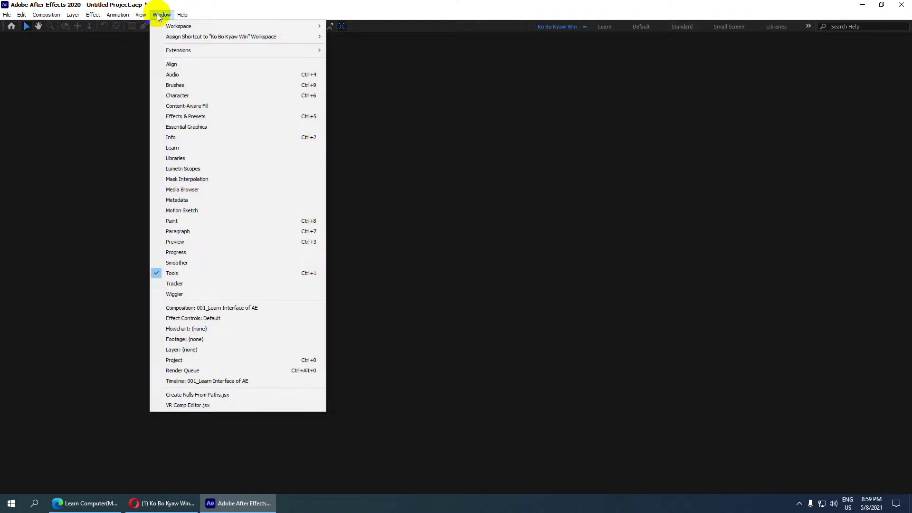
pyautogui.click(310, 272)
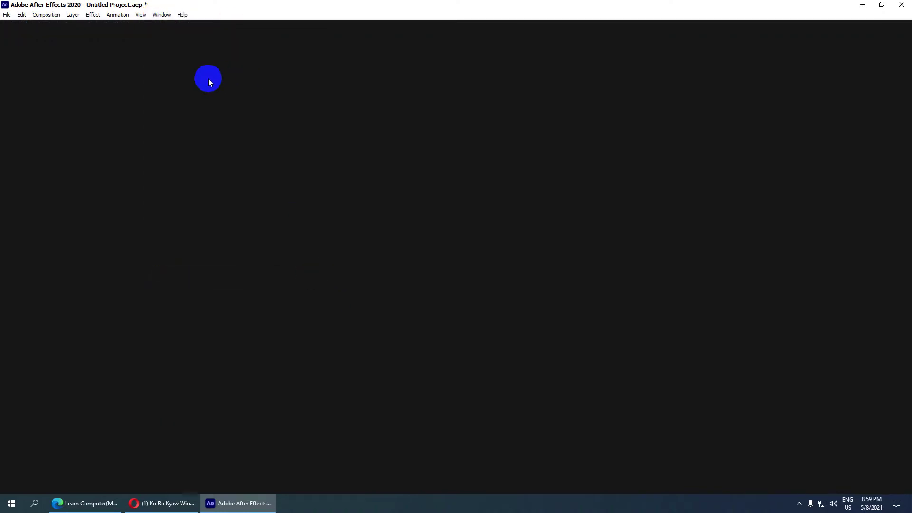
pyautogui.click(162, 14)
pyautogui.click(164, 36)
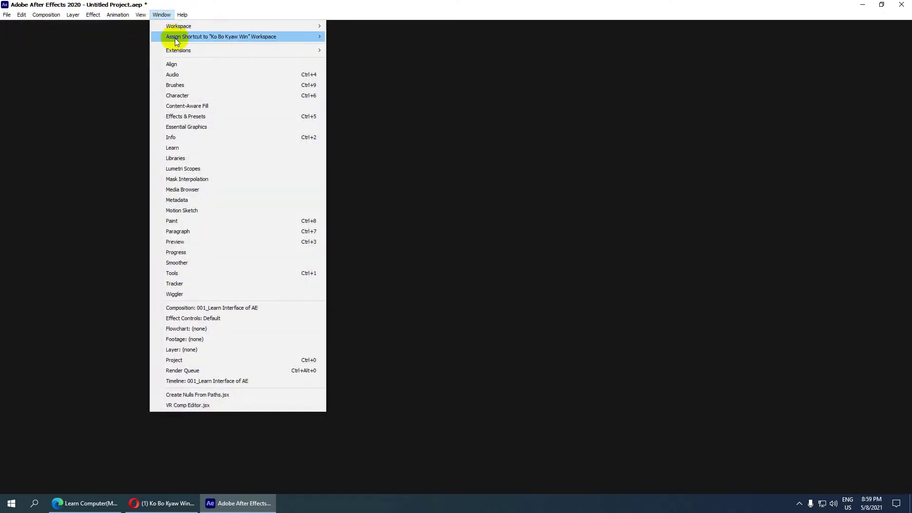
pyautogui.click(177, 272)
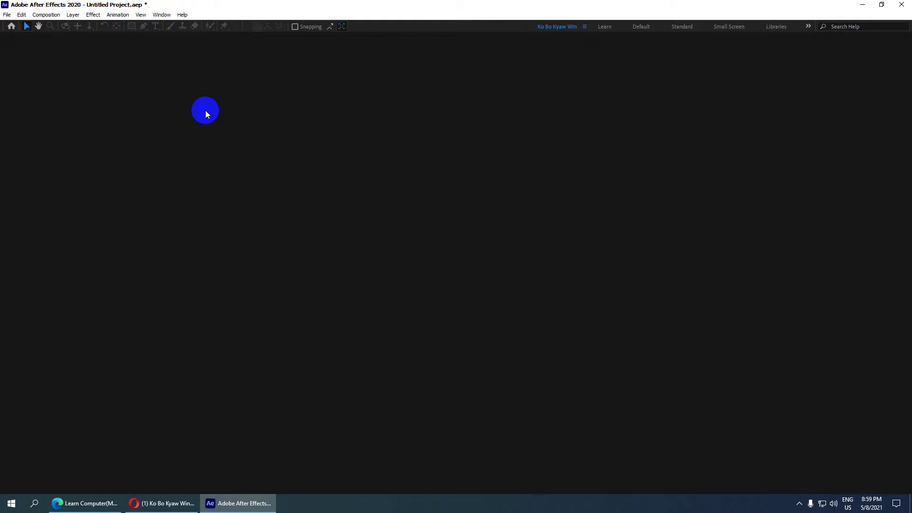
# Switch the KeyMagic keyboard input off and return to the Window menu options.
pyautogui.click(799, 503)
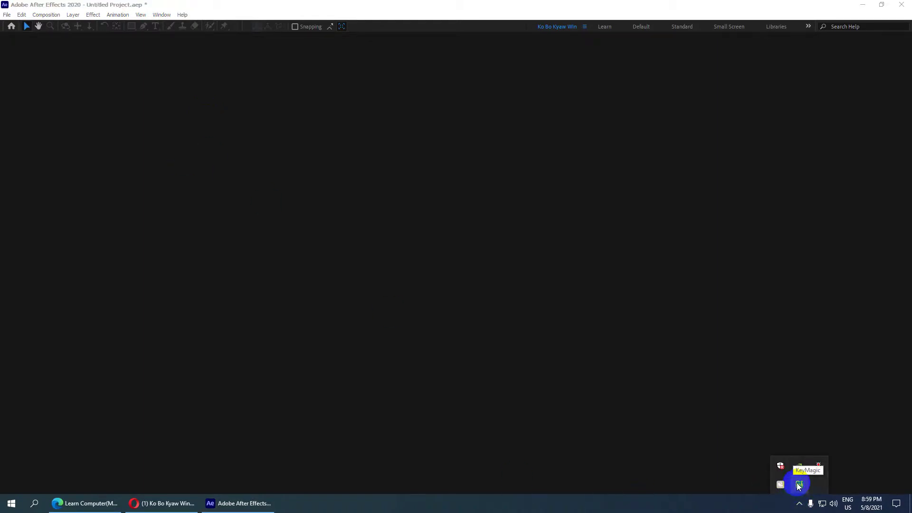
pyautogui.click(472, 220)
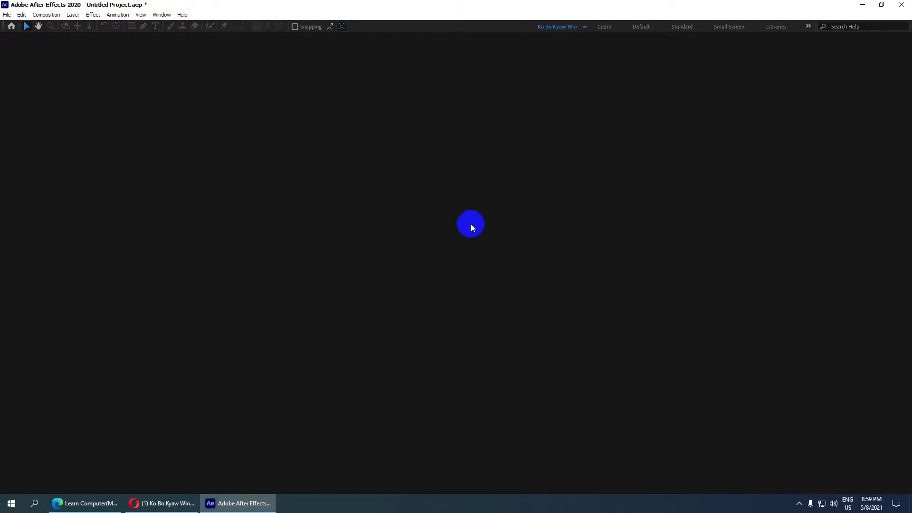
pyautogui.hotkey('ctrl', 'space')
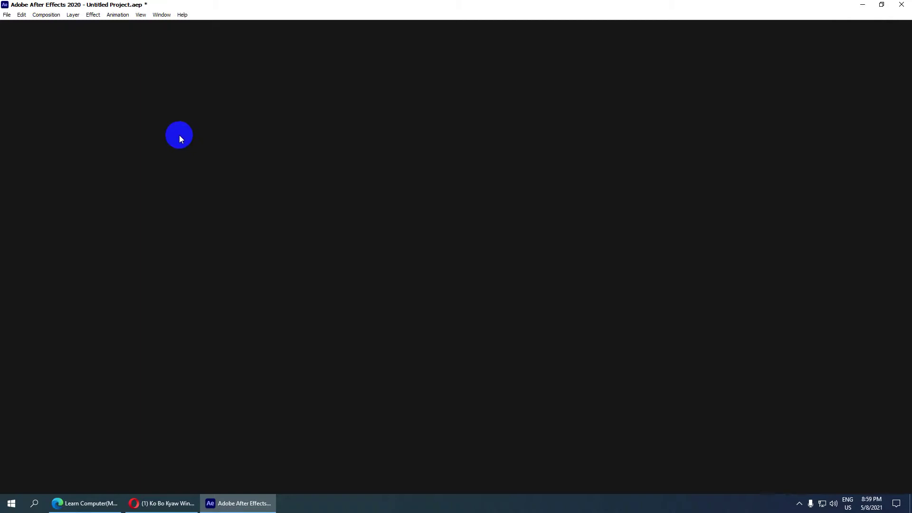
pyautogui.click(100, 18)
pyautogui.click(142, 19)
pyautogui.click(359, 12)
pyautogui.click(162, 15)
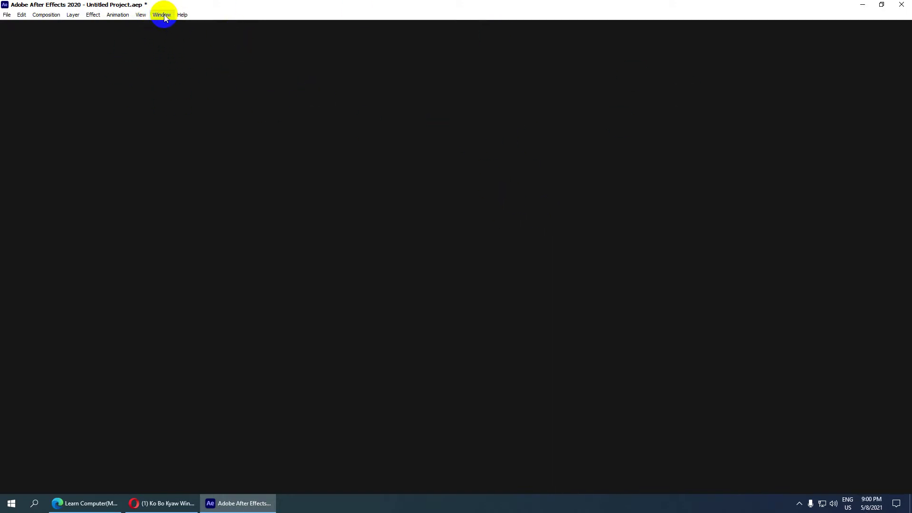
# Reset the workspace to its saved layout and maximize the composition viewer with the ` key.
pyautogui.moveTo(257, 25)
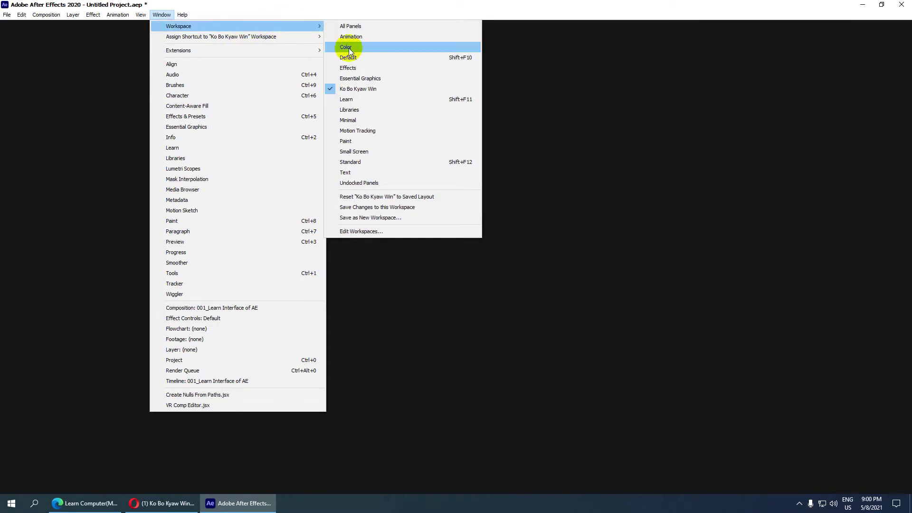
pyautogui.click(358, 197)
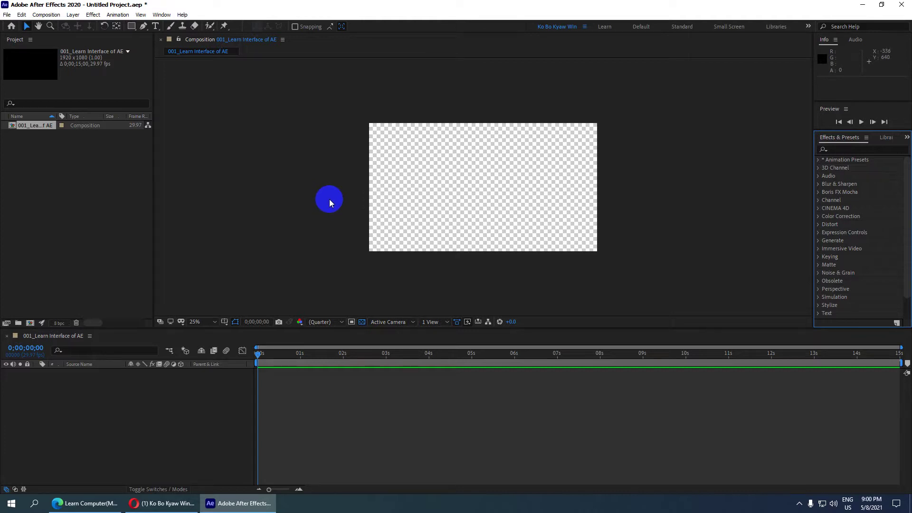
pyautogui.press('`')
pyautogui.press('`')
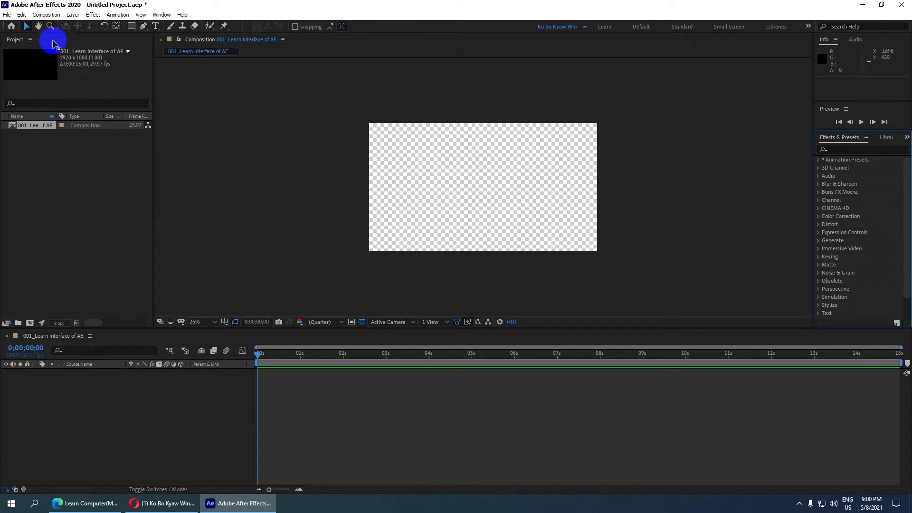
# Open Appearance preferences, move the dialog aside, and drag Brightness to Lighter then back to Darker.
pyautogui.click(22, 16)
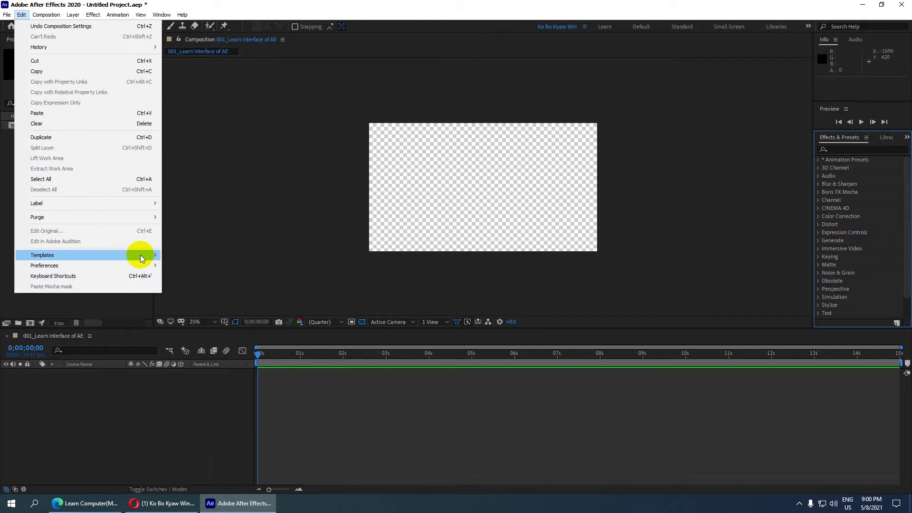
pyautogui.moveTo(143, 266)
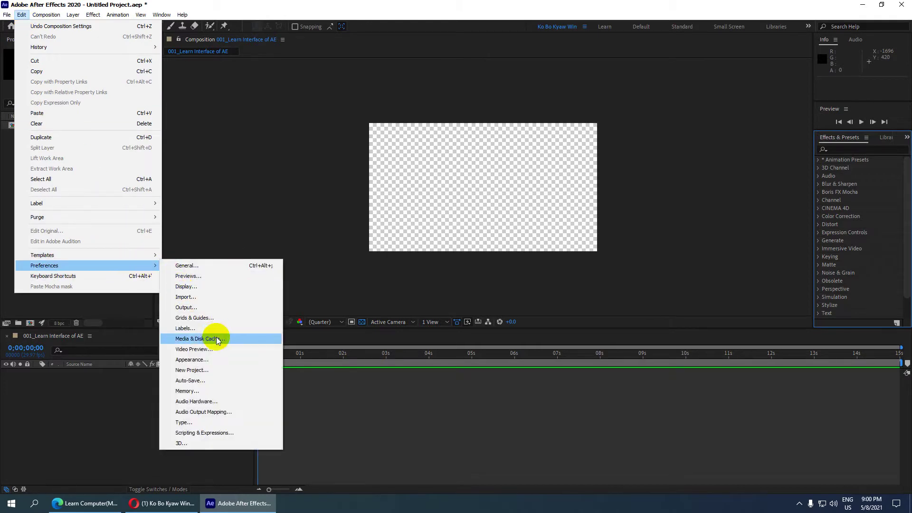
pyautogui.click(215, 360)
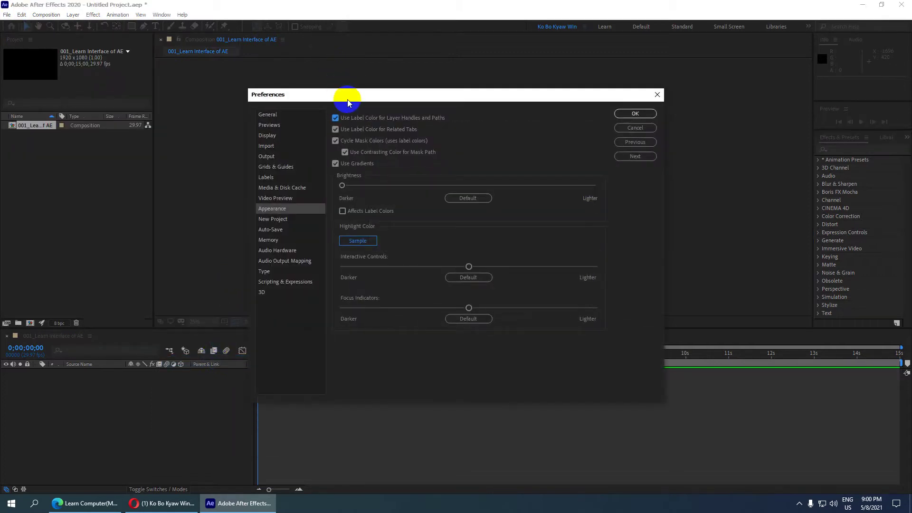
pyautogui.moveTo(347, 97); pyautogui.dragTo(225, 41)
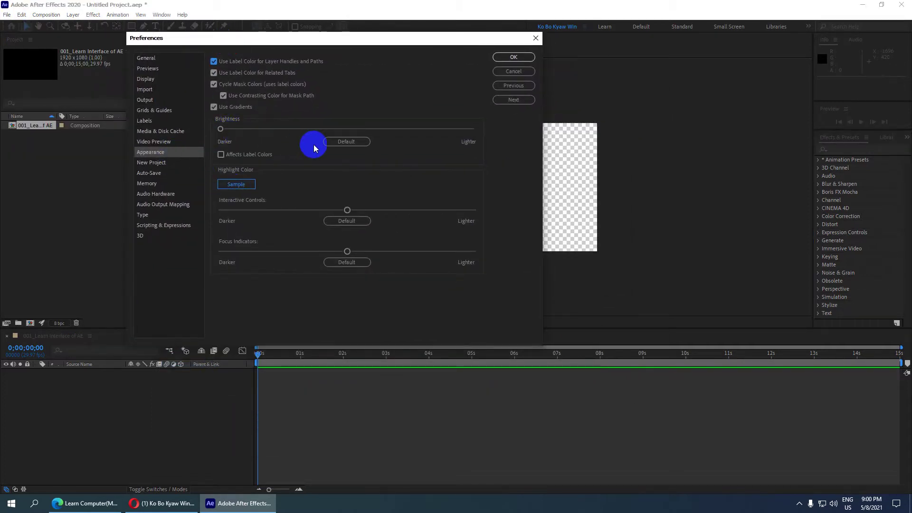
pyautogui.moveTo(239, 131); pyautogui.dragTo(487, 141)
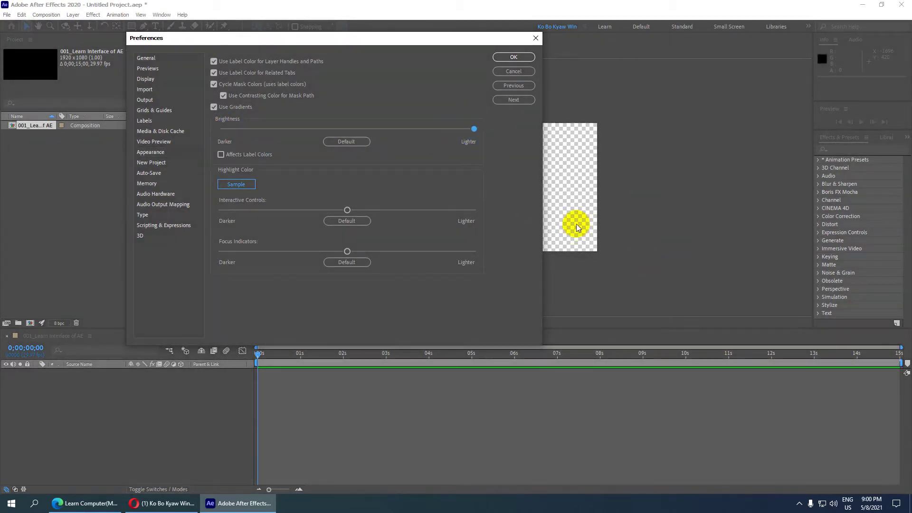
pyautogui.moveTo(475, 132); pyautogui.dragTo(219, 133)
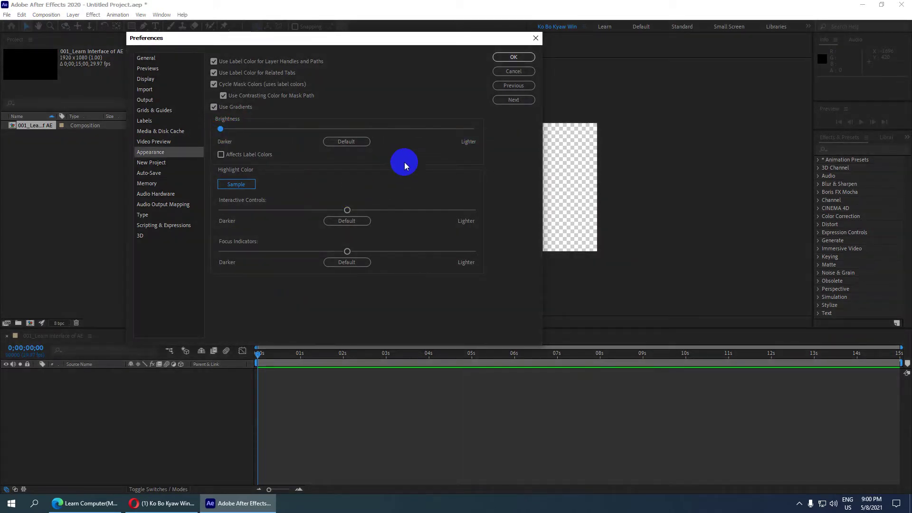
pyautogui.moveTo(328, 129)
pyautogui.mouseDown()
pyautogui.moveTo(362, 131)
pyautogui.moveTo(222, 128)
pyautogui.mouseUp()
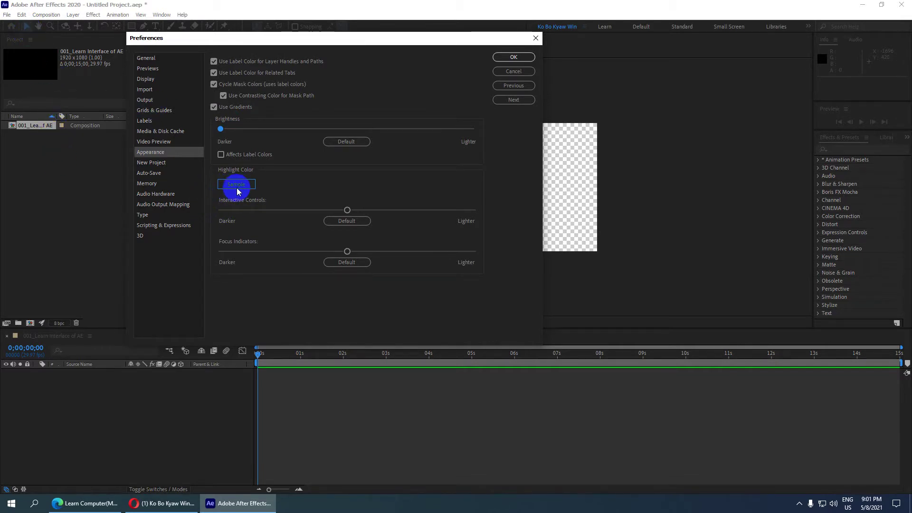
# Push the Interactive Controls and Focus Indicators sliders to Lighter while keeping Brightness at Darker.
pyautogui.moveTo(348, 210)
pyautogui.mouseDown()
pyautogui.moveTo(215, 210)
pyautogui.moveTo(189, 236)
pyautogui.moveTo(475, 234)
pyautogui.mouseUp()
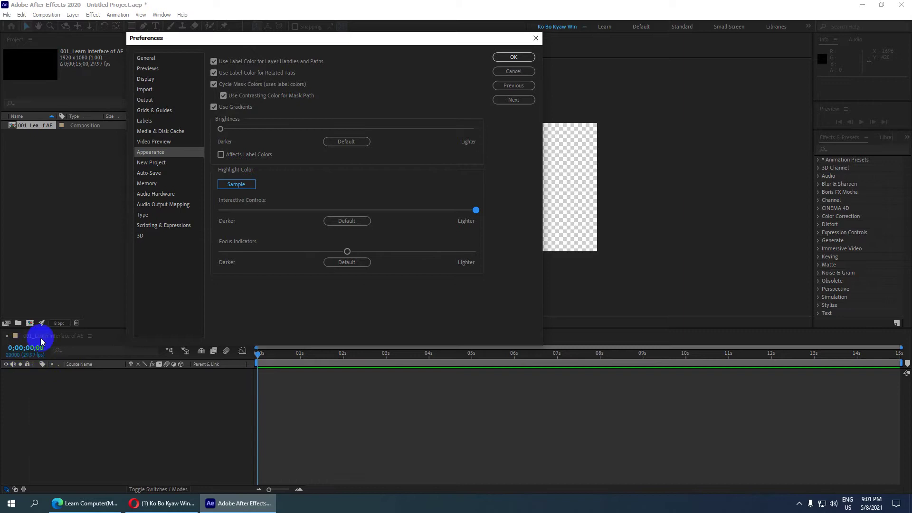
pyautogui.moveTo(475, 210)
pyautogui.mouseDown()
pyautogui.moveTo(211, 209)
pyautogui.moveTo(489, 223)
pyautogui.mouseUp()
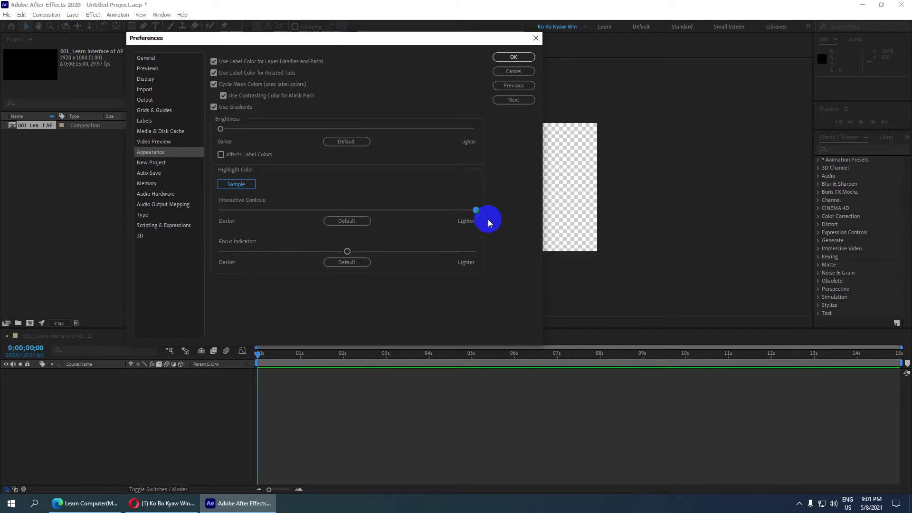
pyautogui.moveTo(220, 129); pyautogui.dragTo(230, 150)
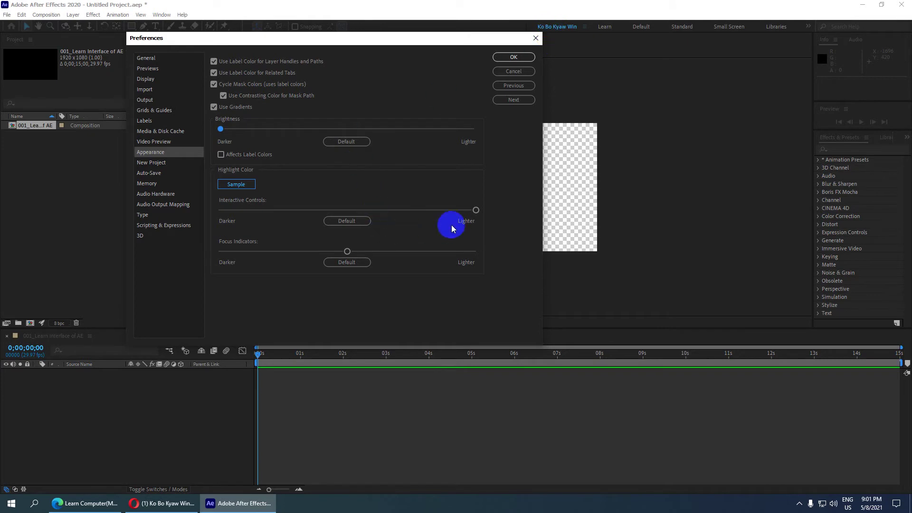
pyautogui.moveTo(475, 210)
pyautogui.mouseDown()
pyautogui.moveTo(200, 195)
pyautogui.moveTo(487, 222)
pyautogui.mouseUp()
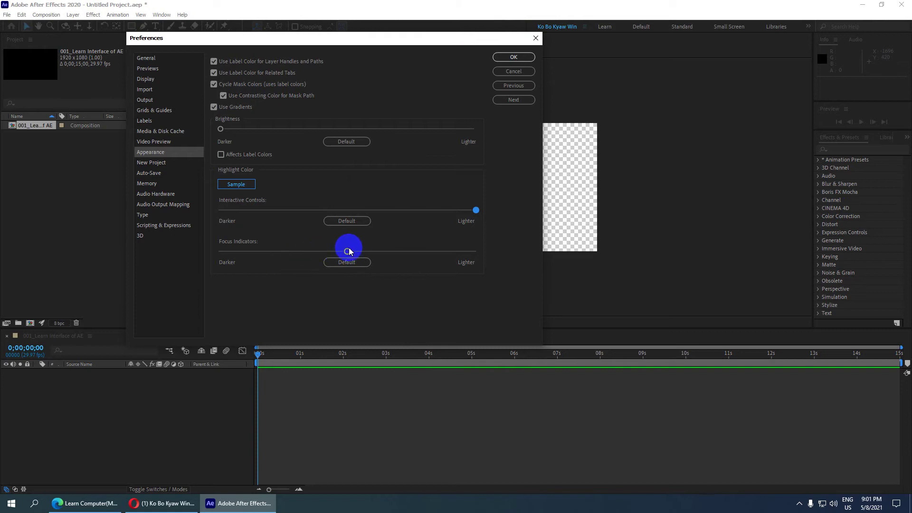
pyautogui.moveTo(347, 254)
pyautogui.mouseDown()
pyautogui.moveTo(357, 260)
pyautogui.moveTo(225, 259)
pyautogui.moveTo(464, 260)
pyautogui.moveTo(21, 133)
pyautogui.mouseUp()
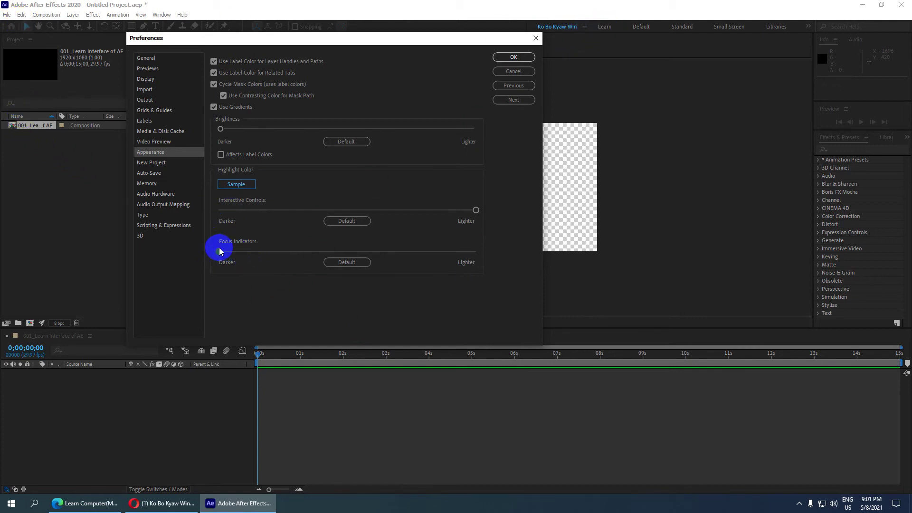
pyautogui.moveTo(209, 245); pyautogui.dragTo(497, 254)
pyautogui.click(514, 57)
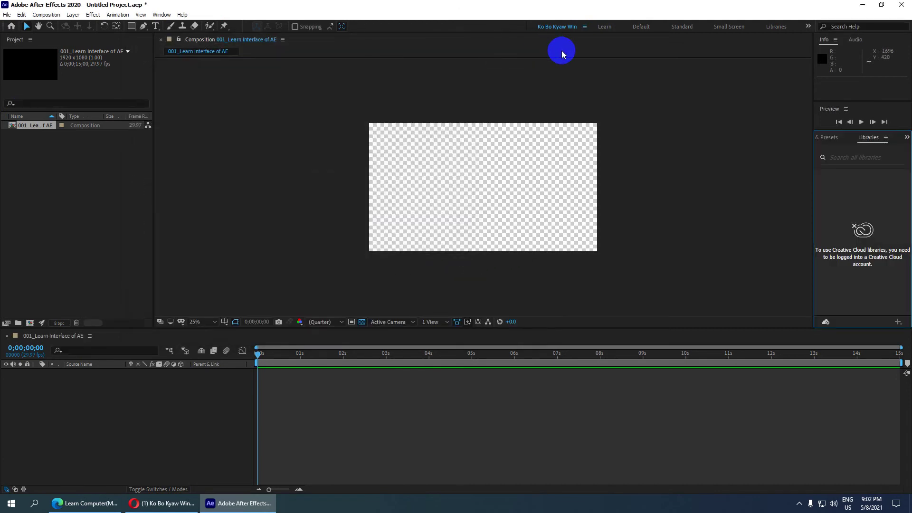
pyautogui.click(601, 29)
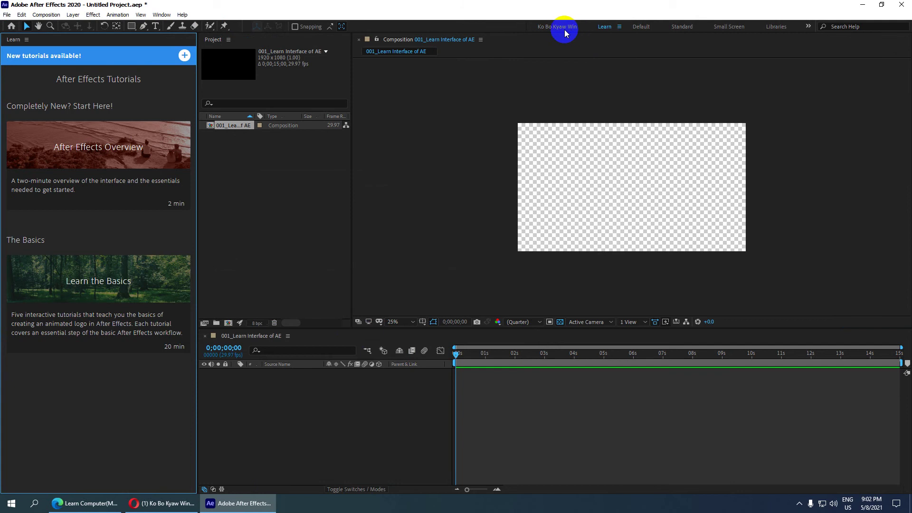
pyautogui.click(561, 28)
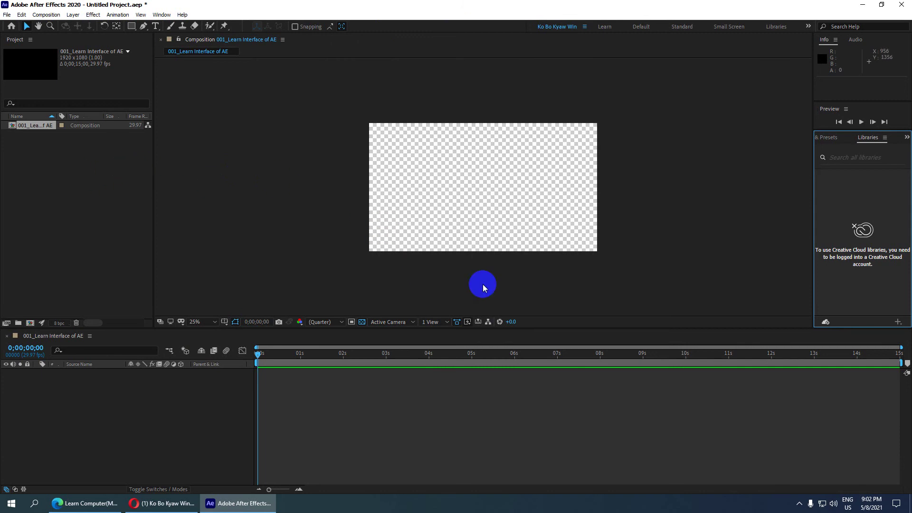
pyautogui.click(479, 249)
pyautogui.click(481, 264)
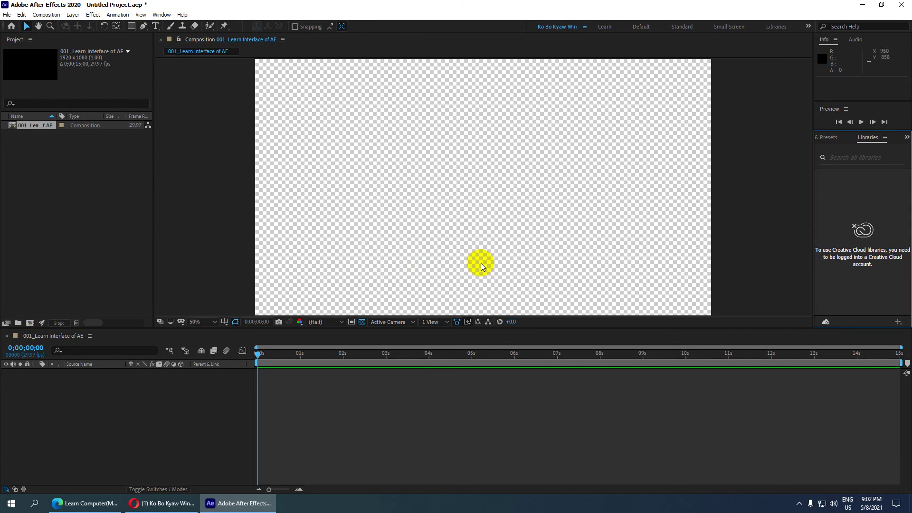